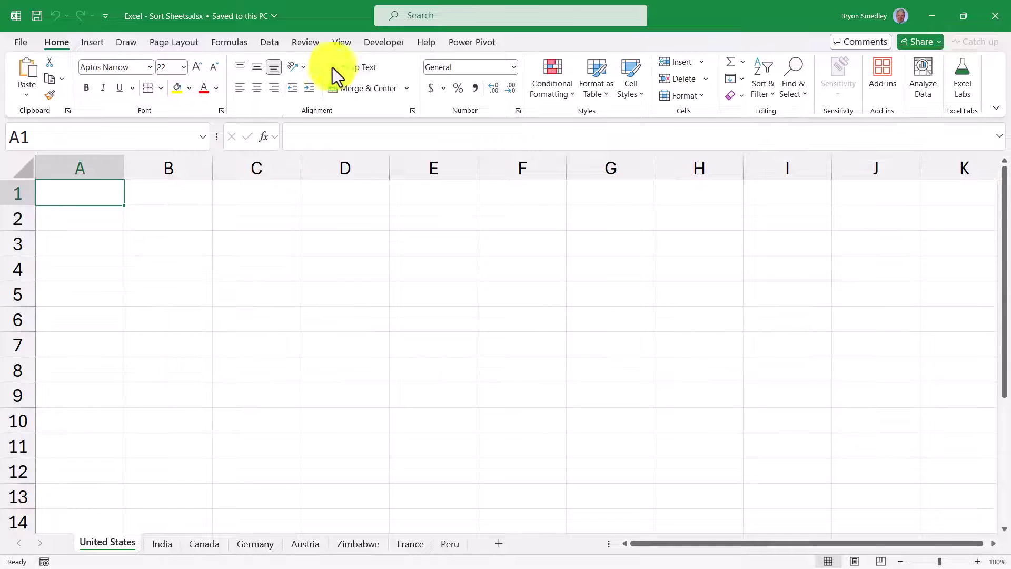
Step: Record an empty Macro1 stored in the Personal Macro Workbook, then stop recording
click(341, 41)
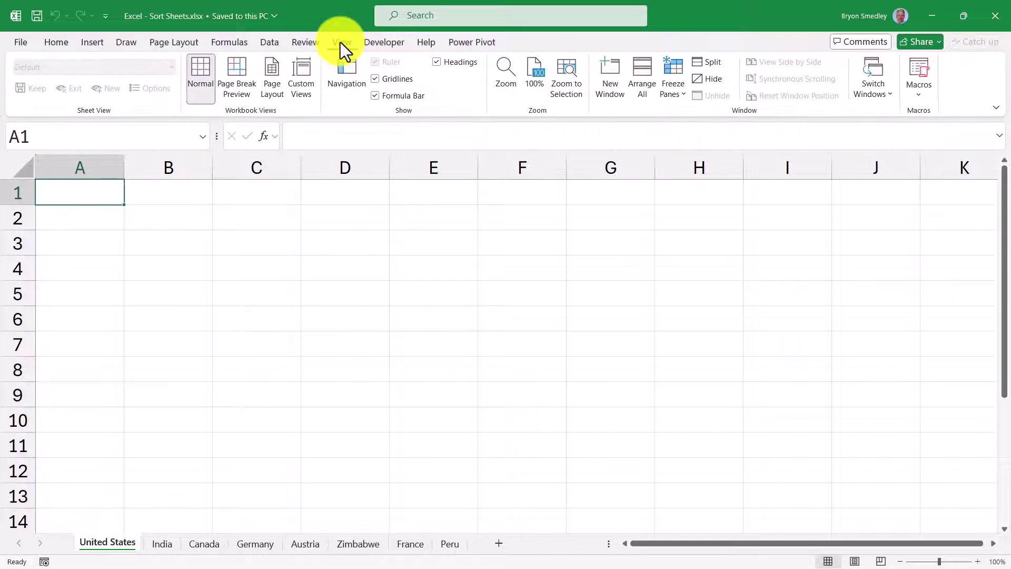
click(922, 90)
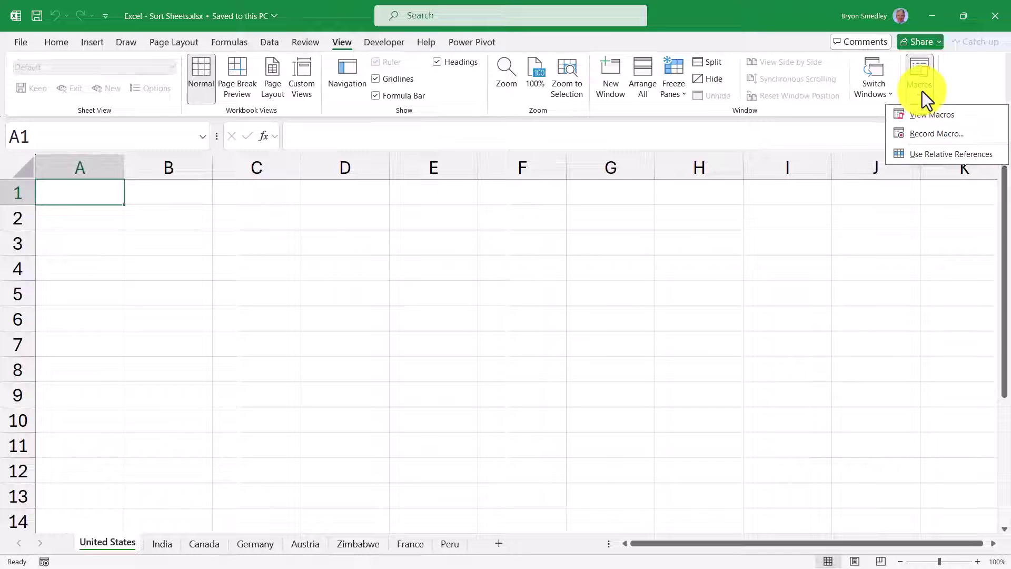
click(933, 131)
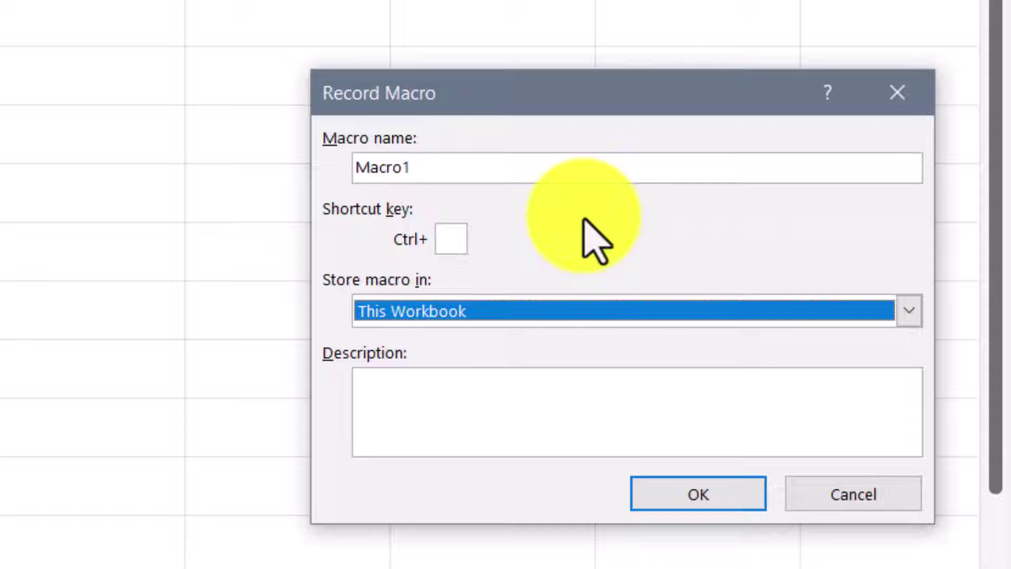
click(565, 310)
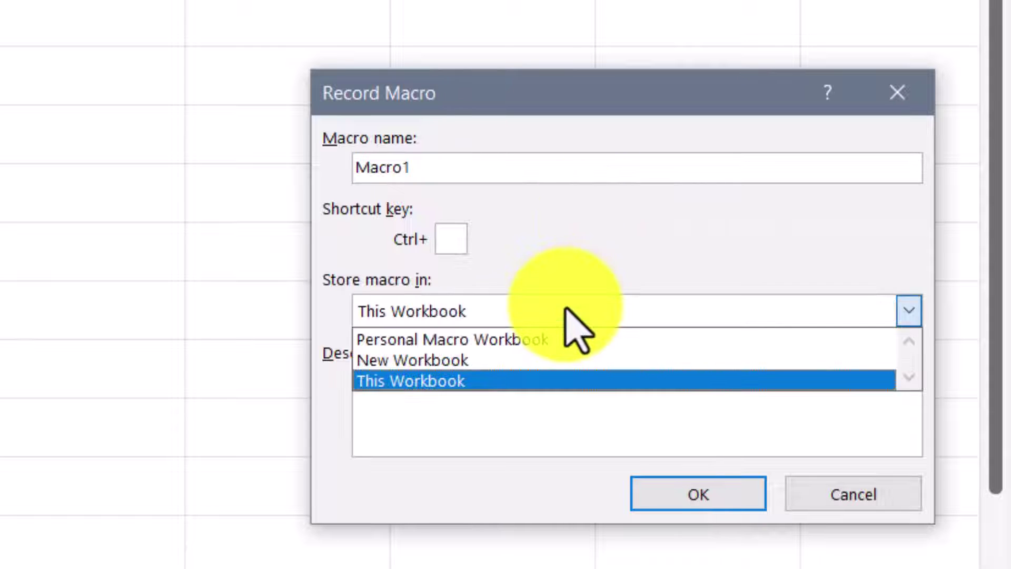
click(529, 340)
click(685, 495)
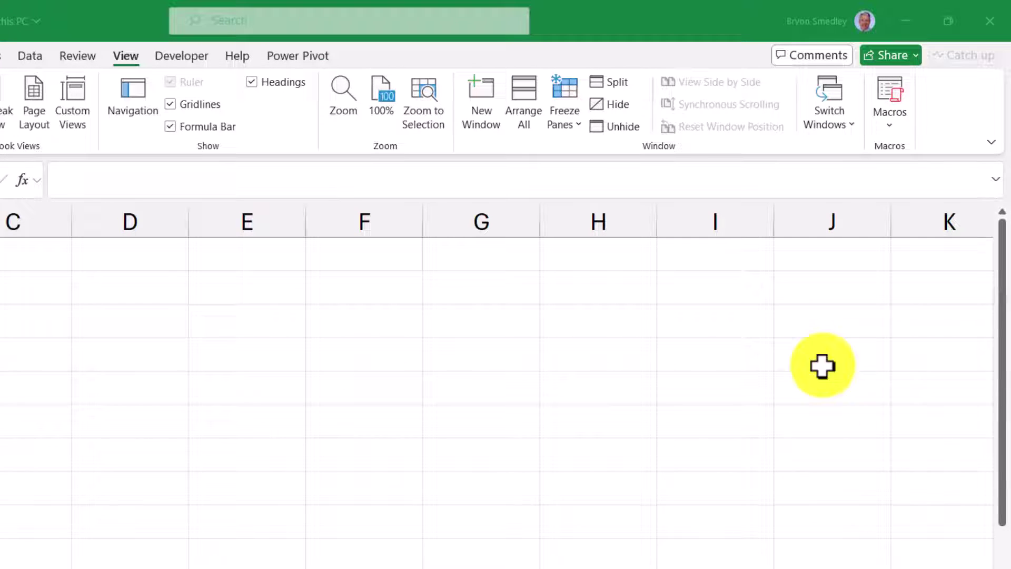
click(887, 116)
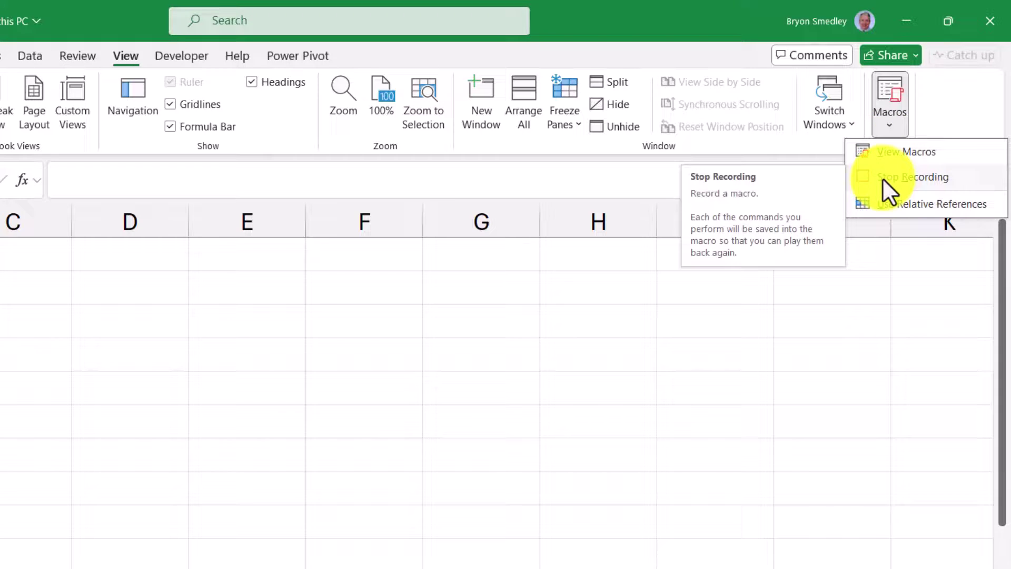
click(592, 294)
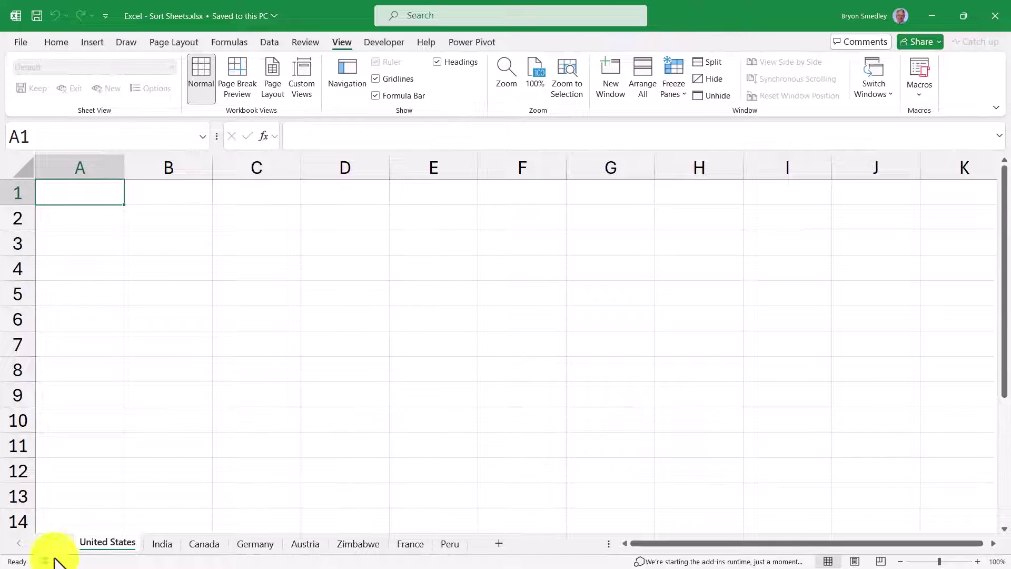
Step: Open the code editor from the United States sheet tab and show PERSONAL.XLSB's Module1 code
right_click(100, 541)
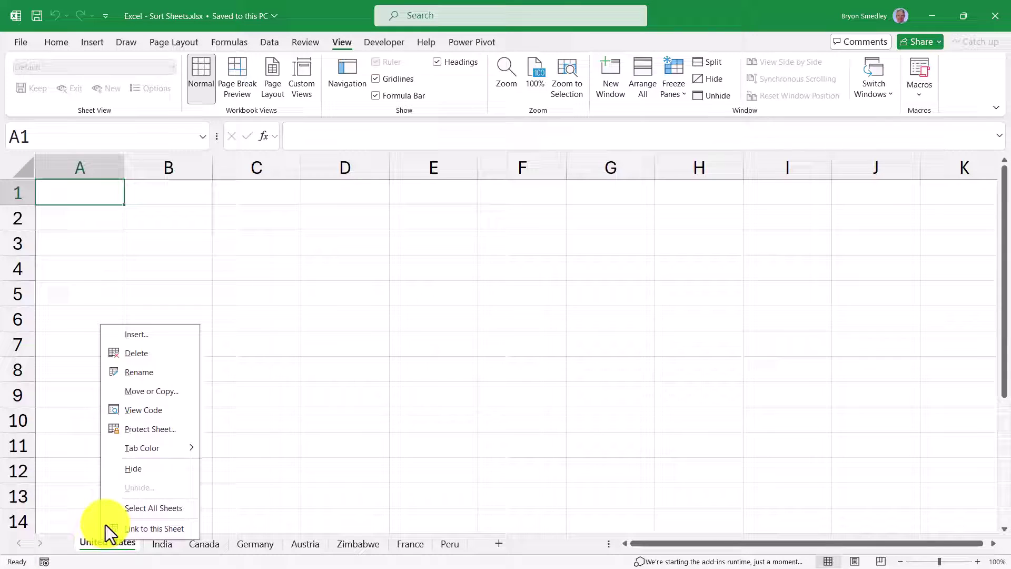
click(130, 410)
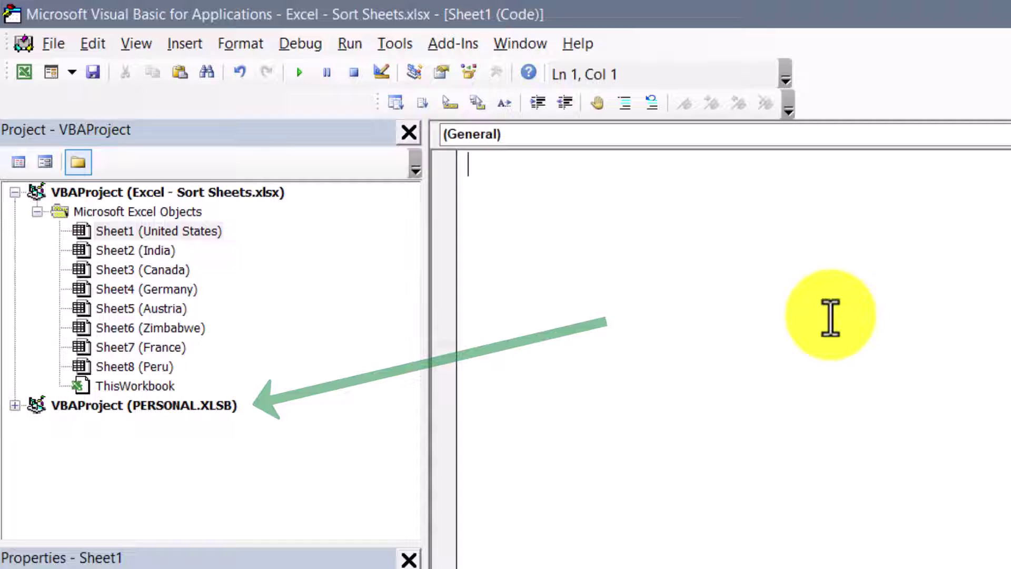
click(14, 405)
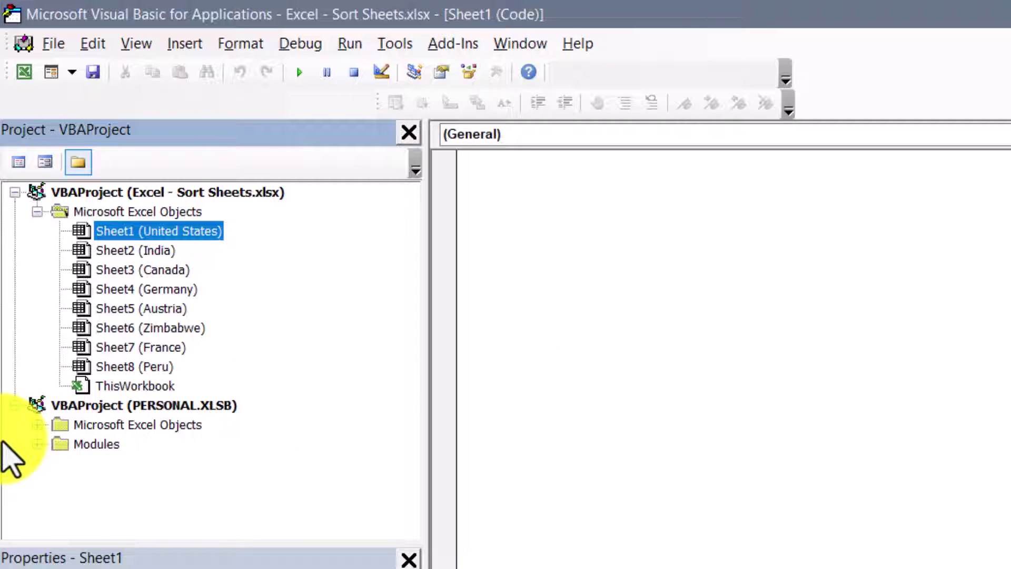
click(37, 444)
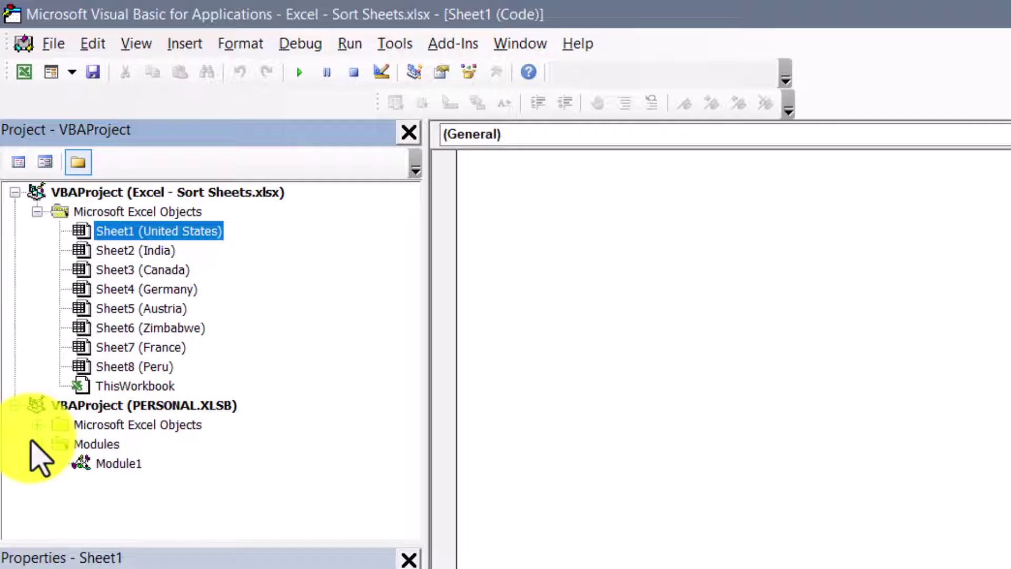
double_click(114, 471)
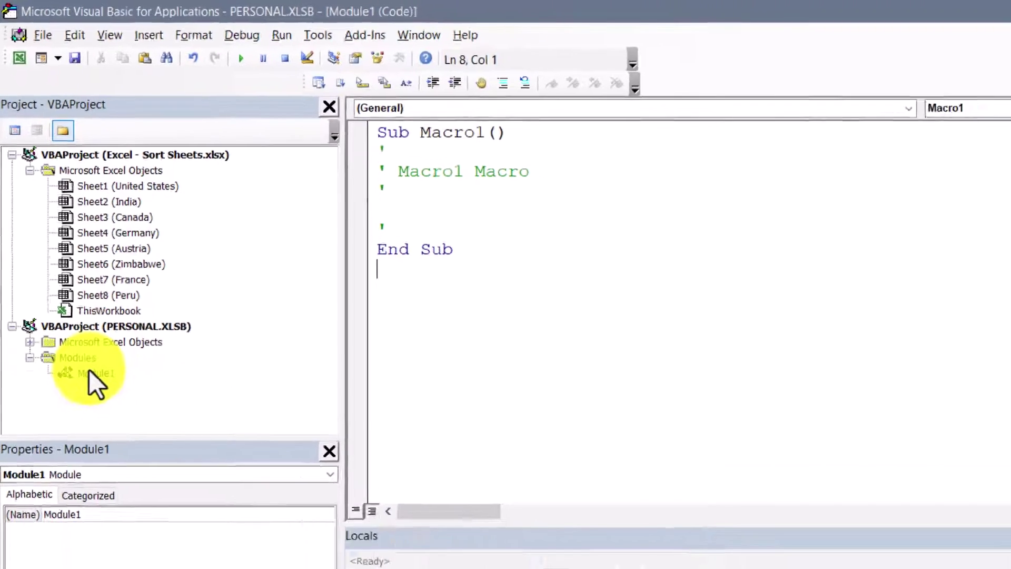
Step: Remove Module1 from PERSONAL.XLSB without exporting it
right_click(113, 463)
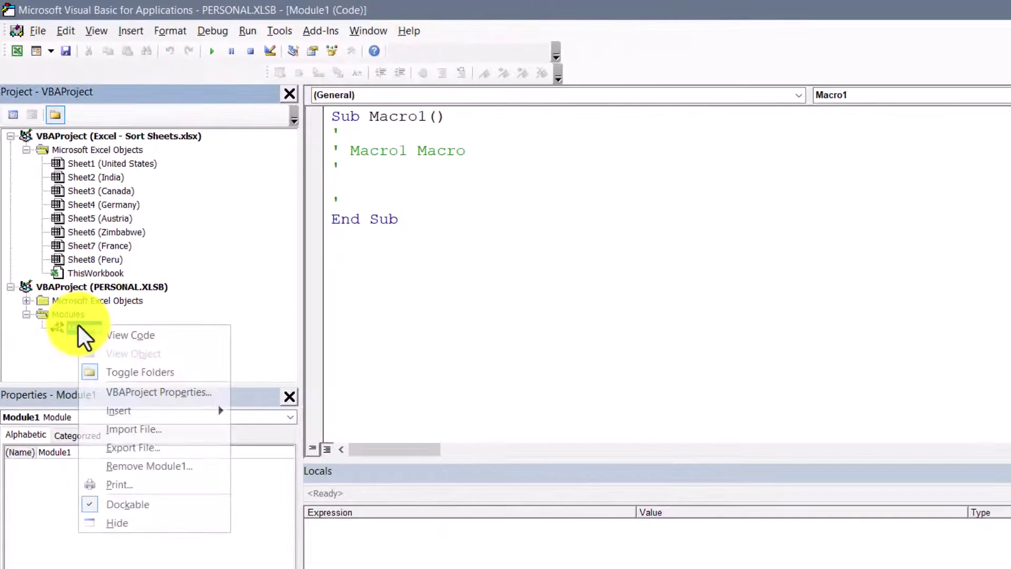
click(124, 467)
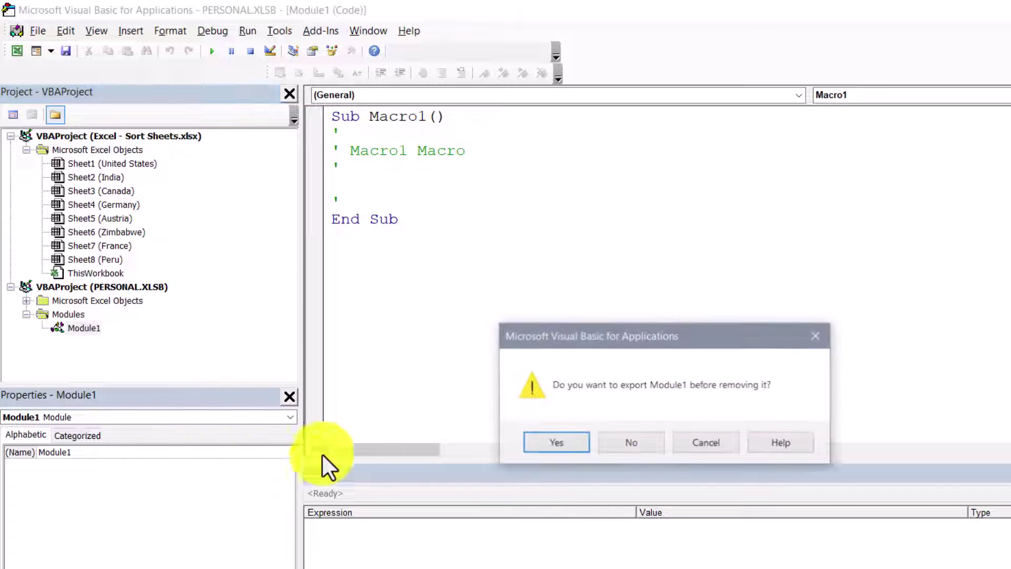
click(624, 442)
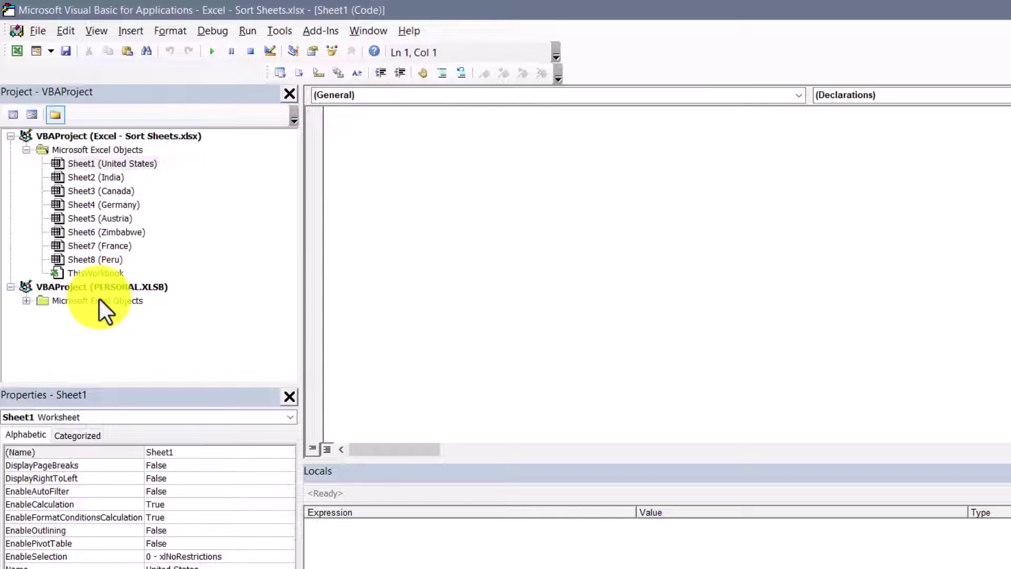
Step: Import SortSheets.bas into the personal workbook and open the SortSheets module
right_click(113, 302)
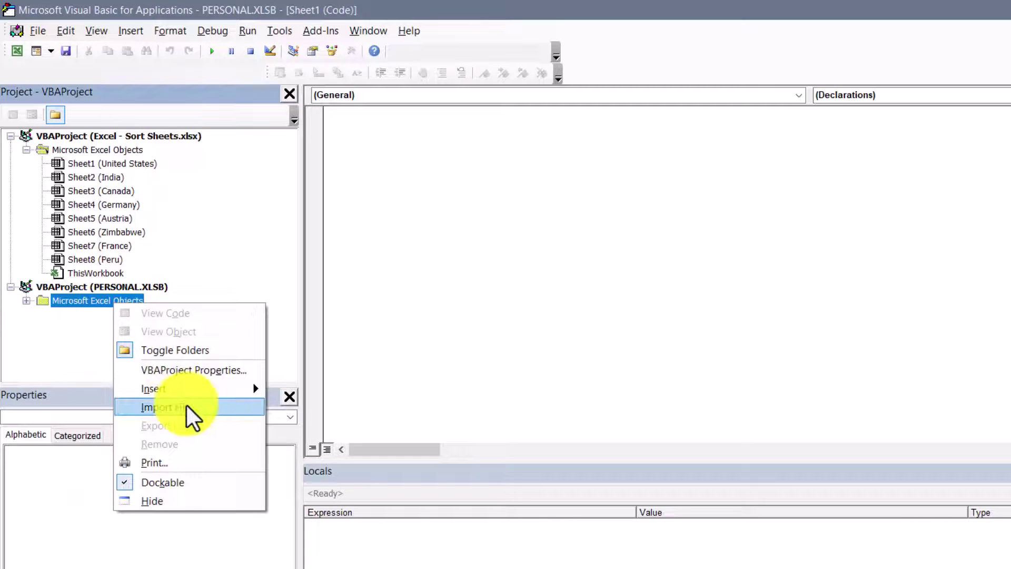
click(224, 405)
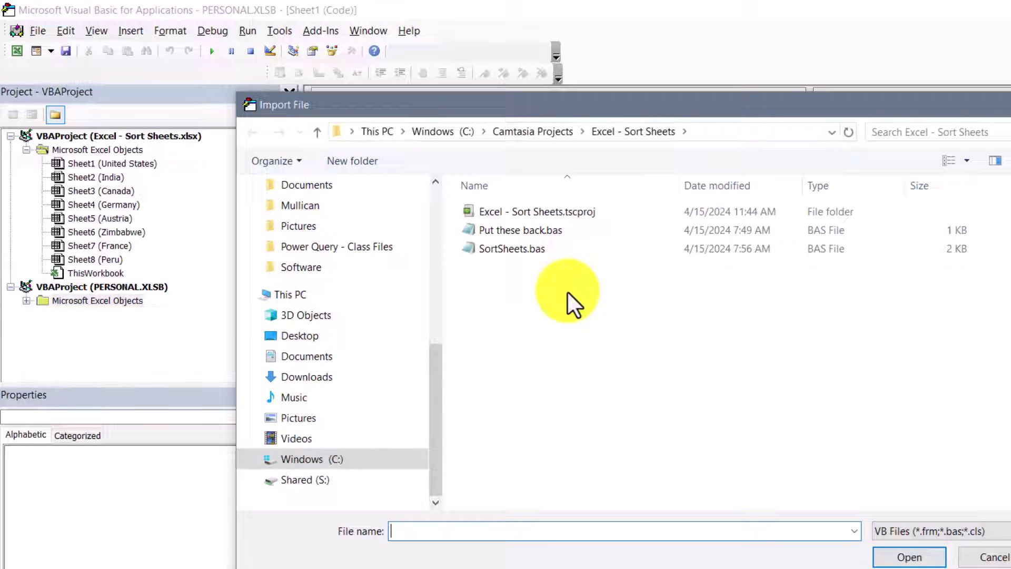
click(512, 248)
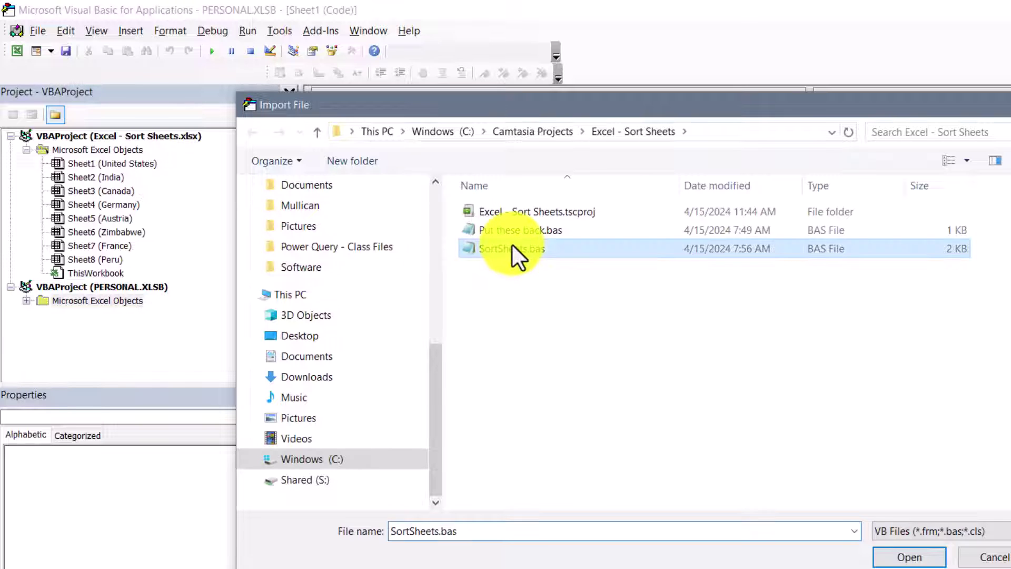
click(902, 558)
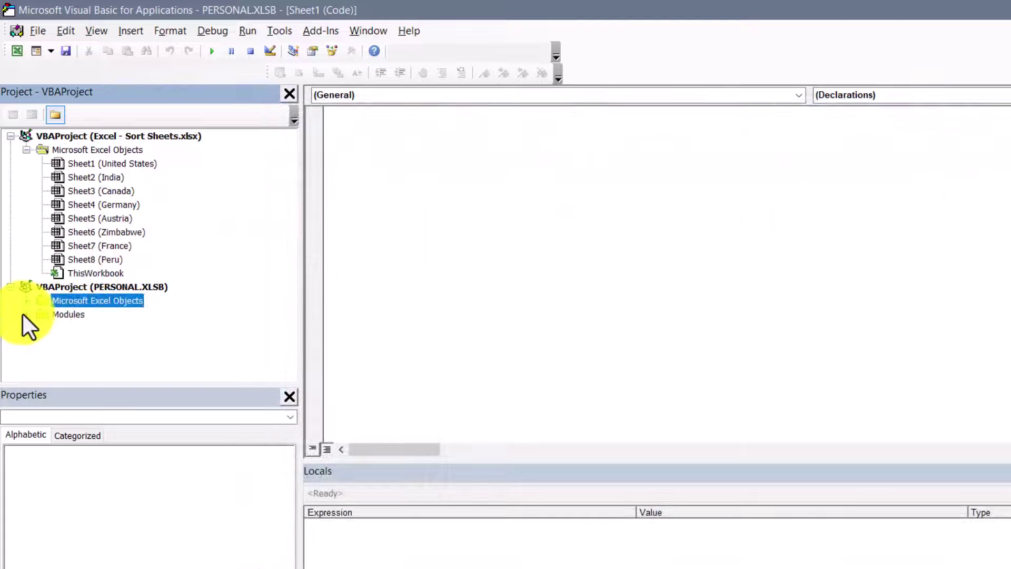
click(23, 314)
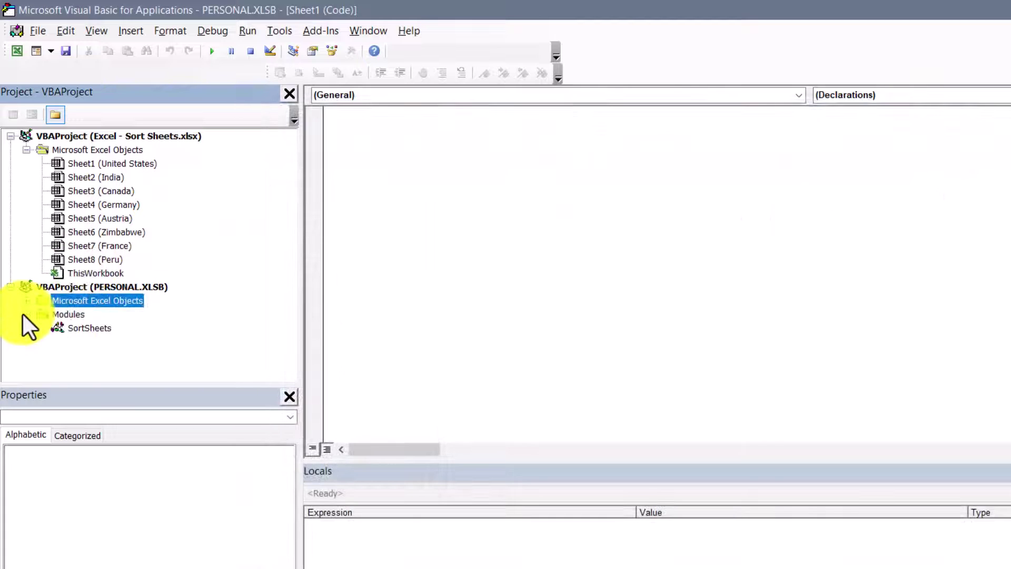
double_click(95, 326)
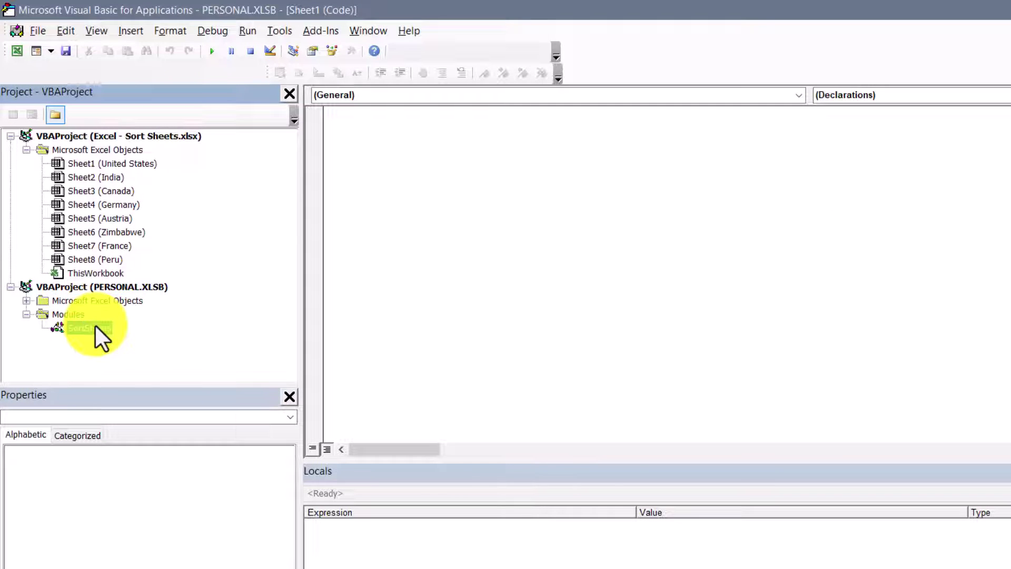
Step: Look over the SortSheets_Ascending and SortSheets_Descending macro code
drag(332, 117, 386, 502)
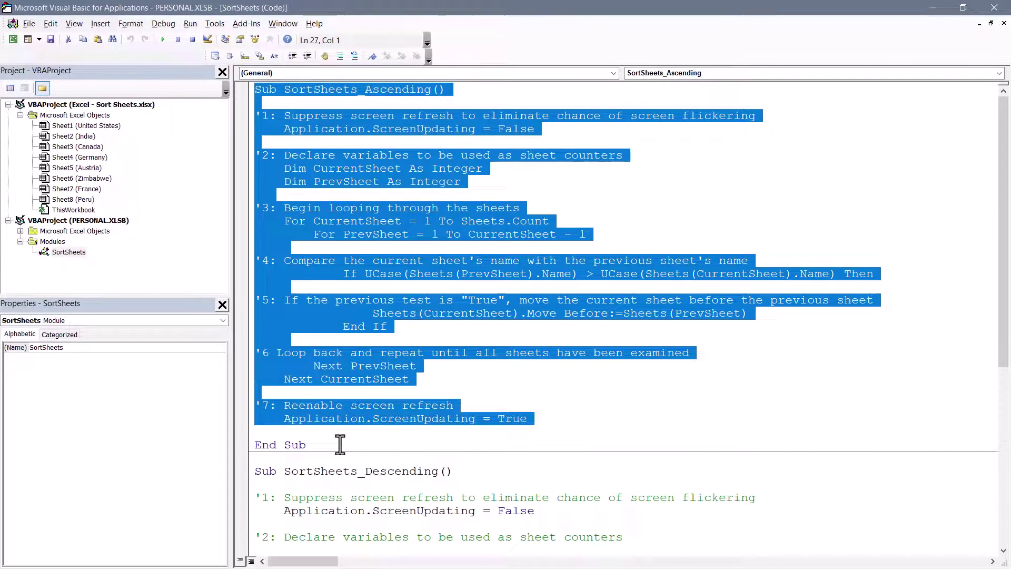
scroll(311, 303, down, 8)
drag(255, 168, 384, 508)
click(416, 362)
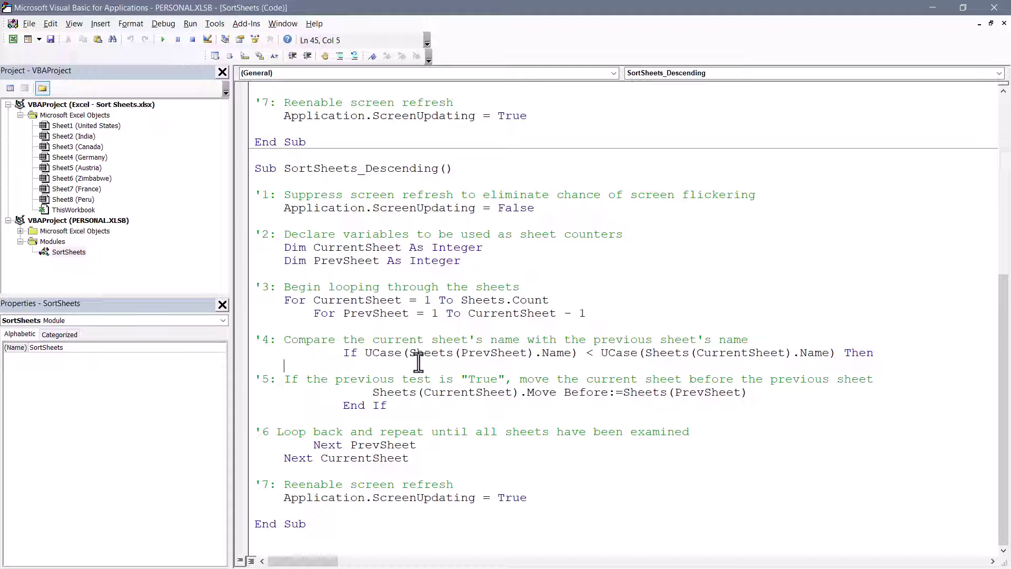
scroll(448, 332, up, 8)
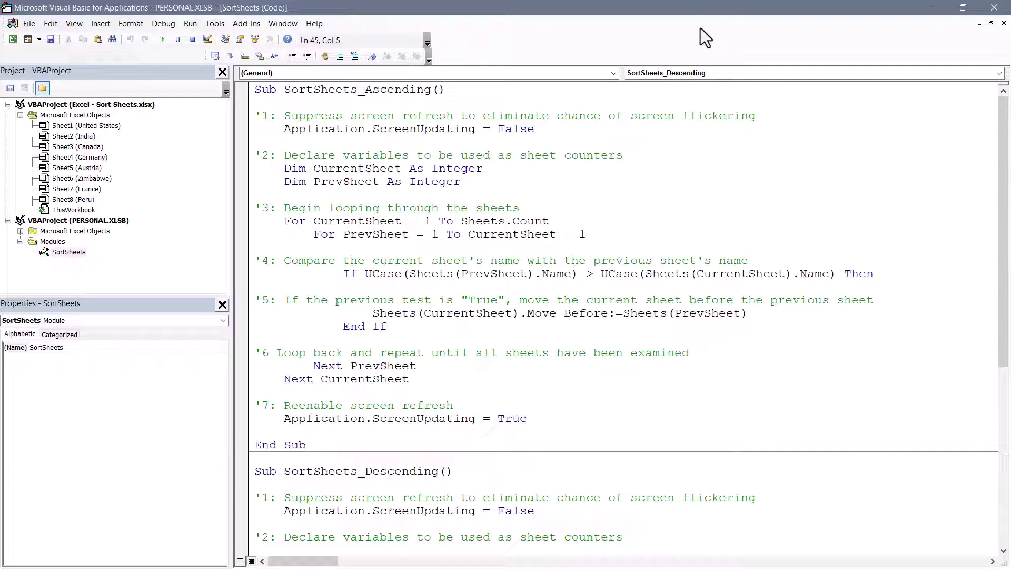
Step: Close the VBA editor and confirm both SortSheets macros appear in the Macros list
click(995, 6)
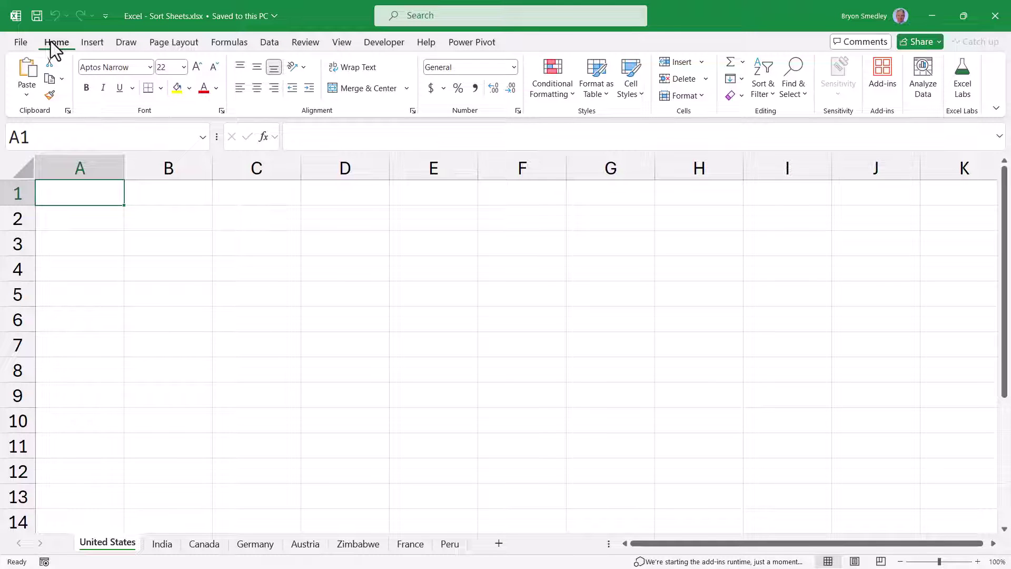
click(342, 43)
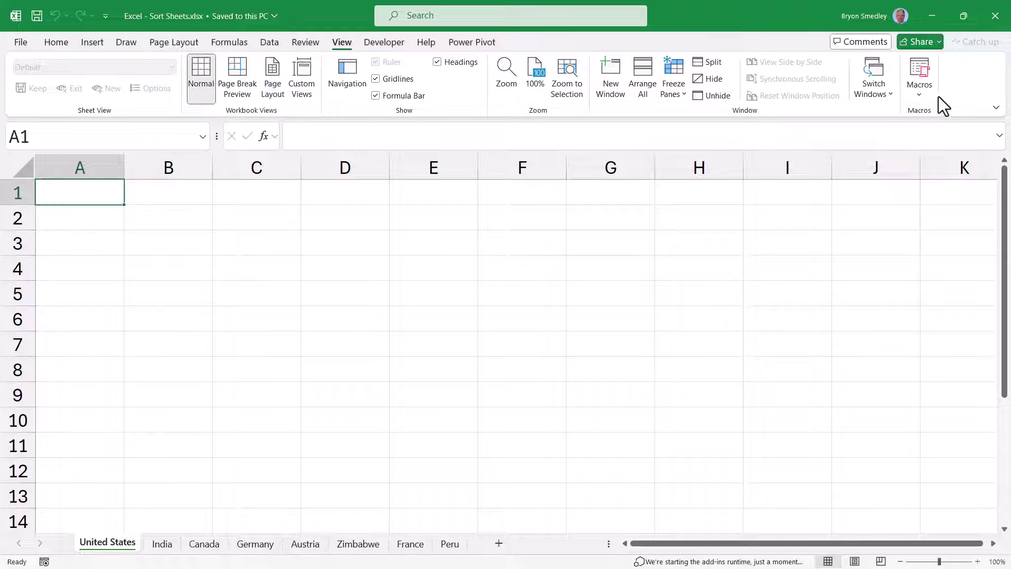
click(912, 94)
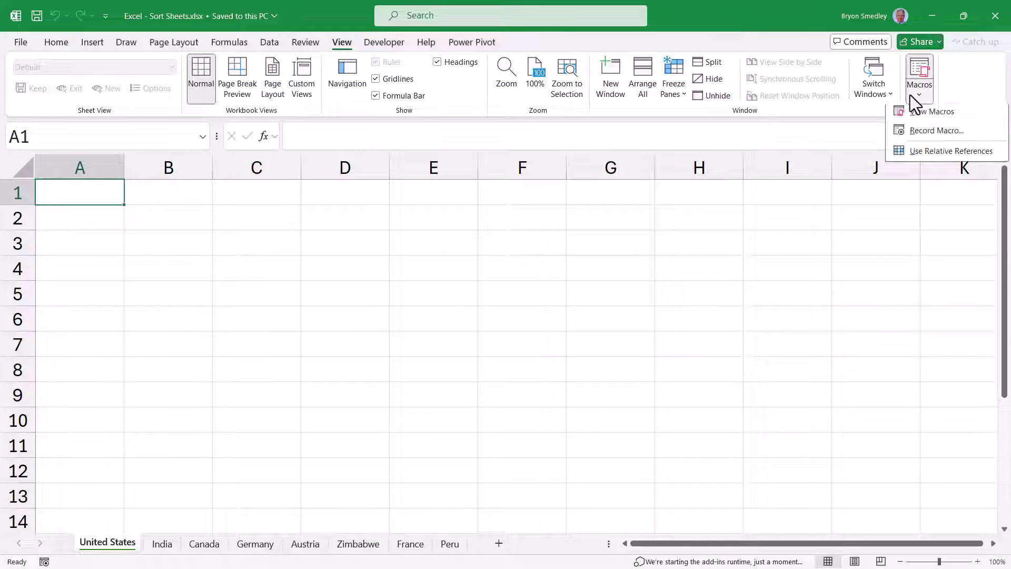
click(939, 116)
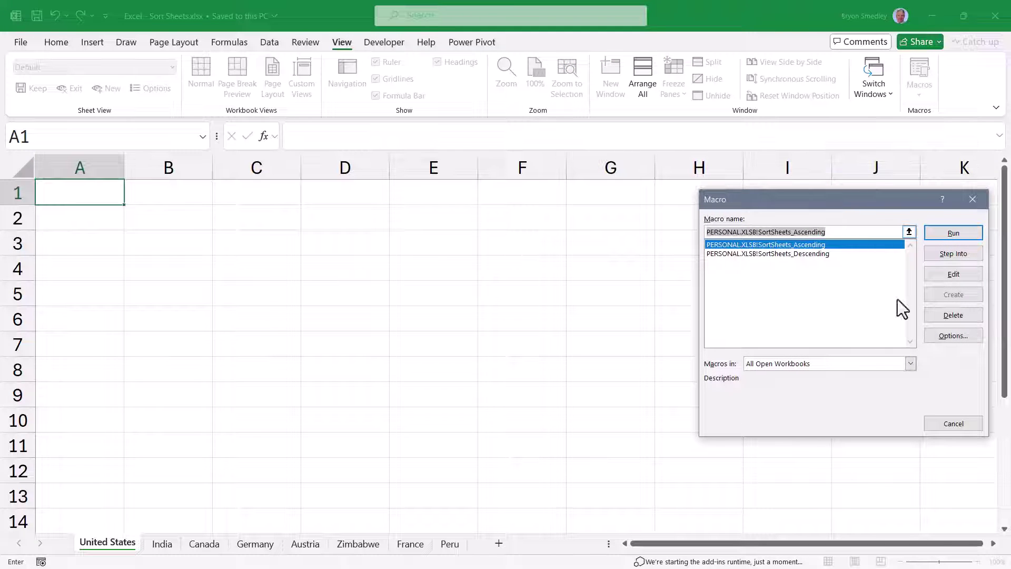
click(963, 423)
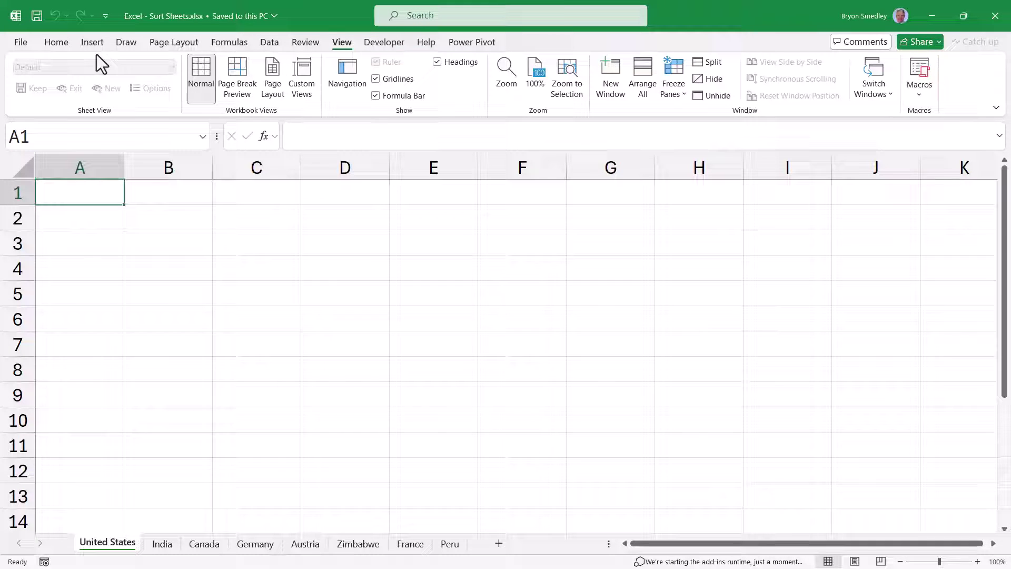
click(56, 42)
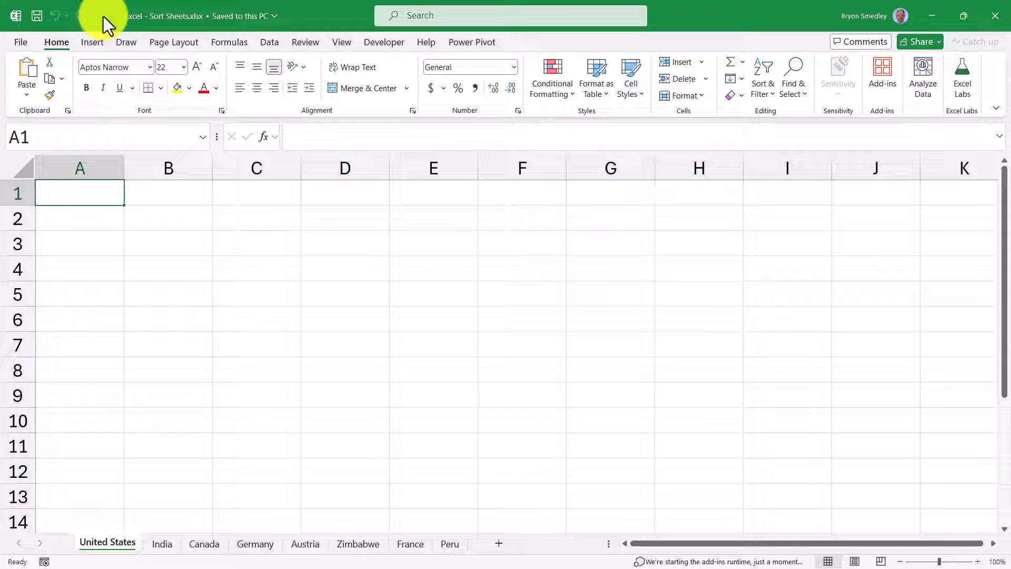
Step: In the Quick Access Toolbar settings, add a separator after Redo
click(104, 16)
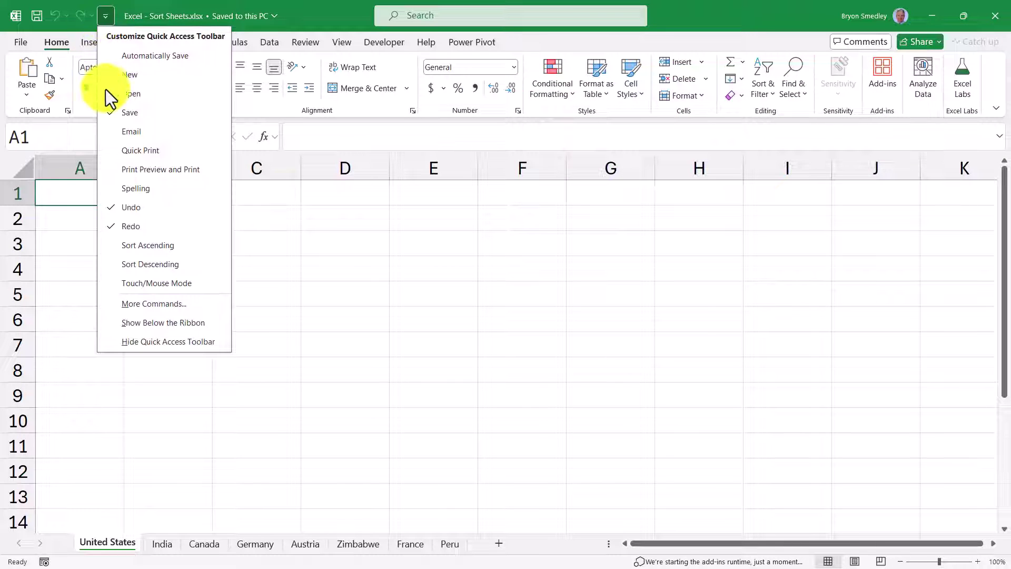
click(122, 309)
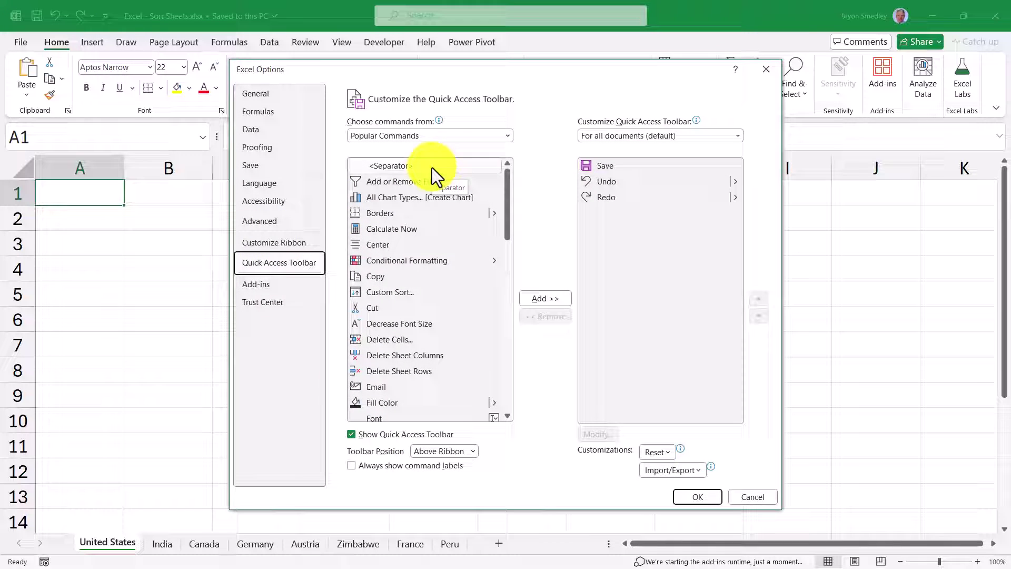
click(394, 165)
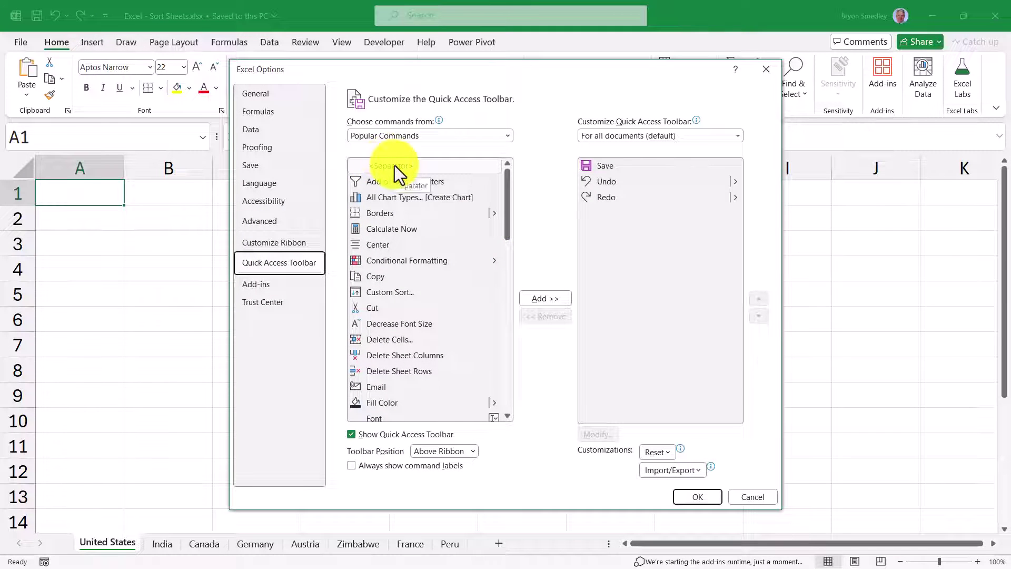
click(545, 298)
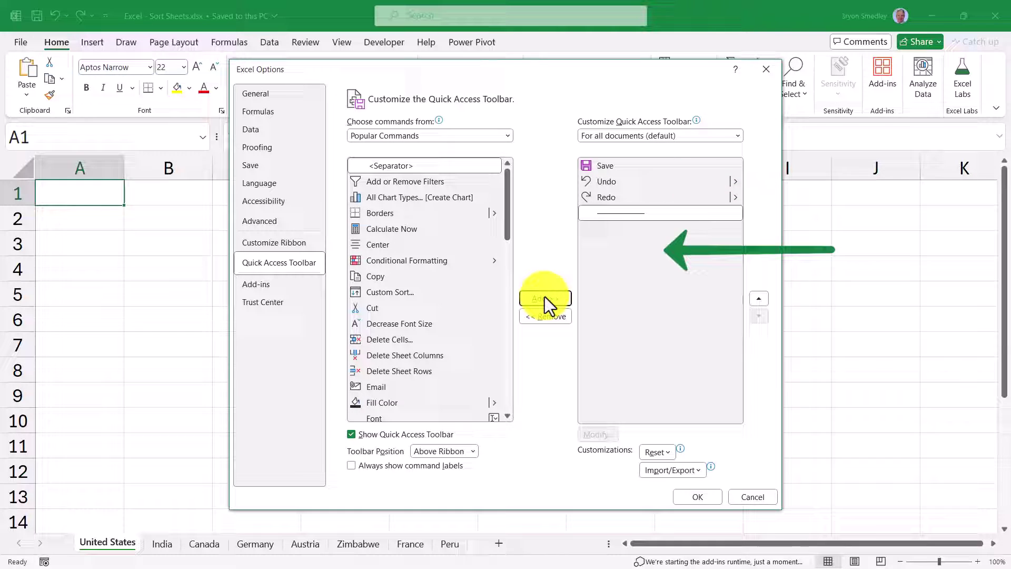
Step: Add the SortSheets_Ascending and SortSheets_Descending macros to the toolbar list
click(507, 134)
click(355, 187)
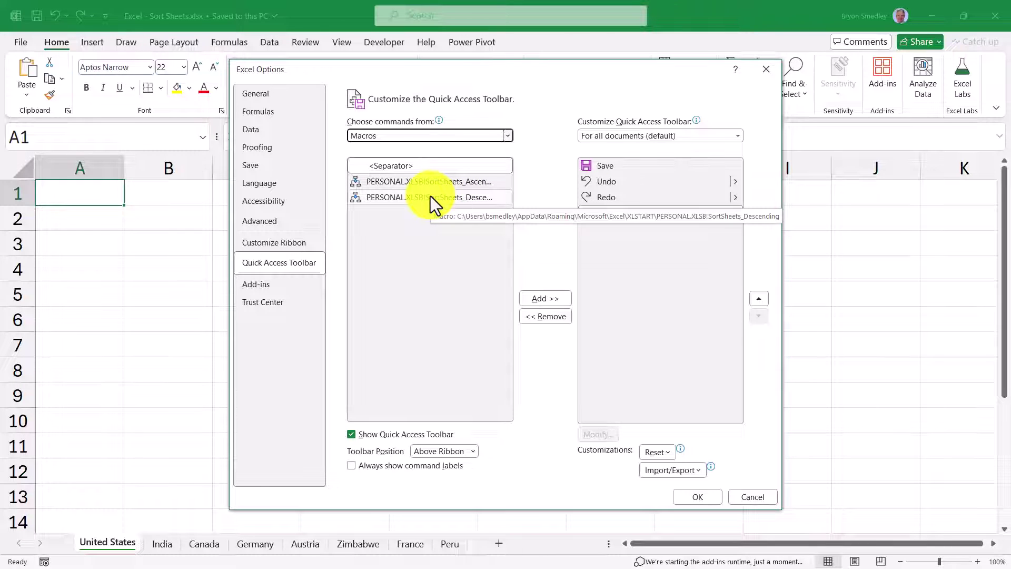
double_click(429, 183)
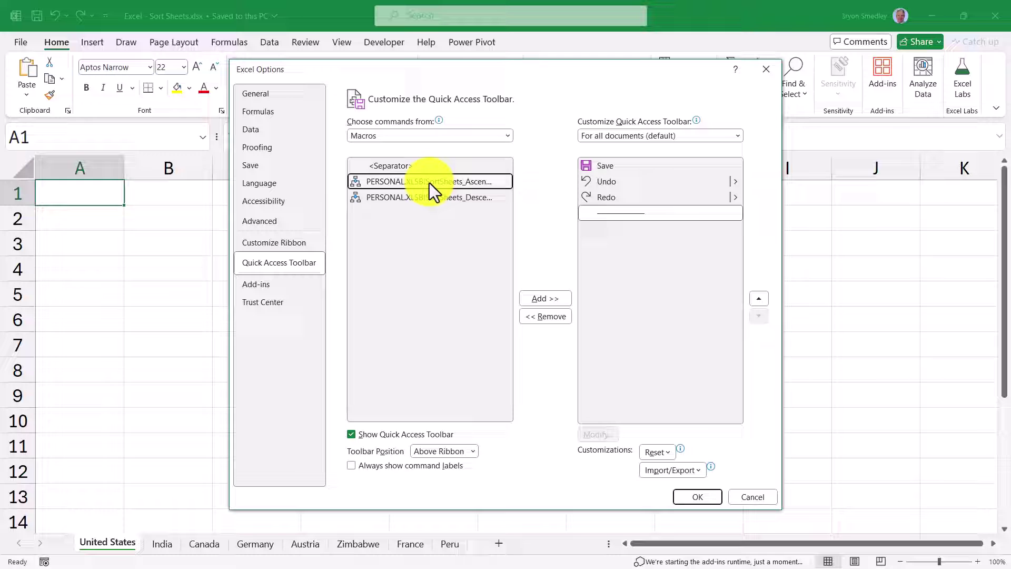
double_click(424, 196)
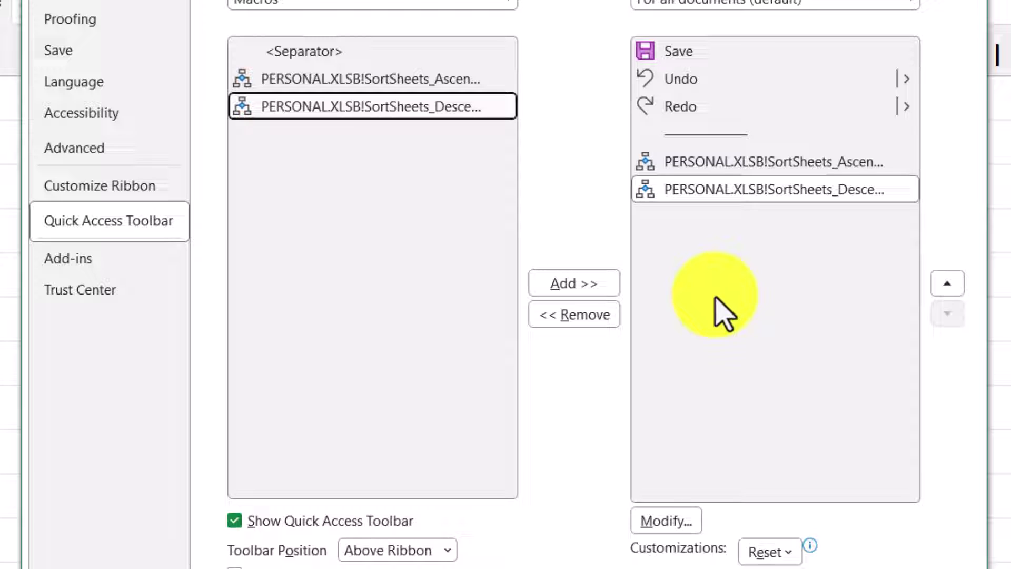
Step: Give the ascending macro a green double right arrow and the name 'Click here to sort the sheet tabs in ASCENDING order'
click(692, 159)
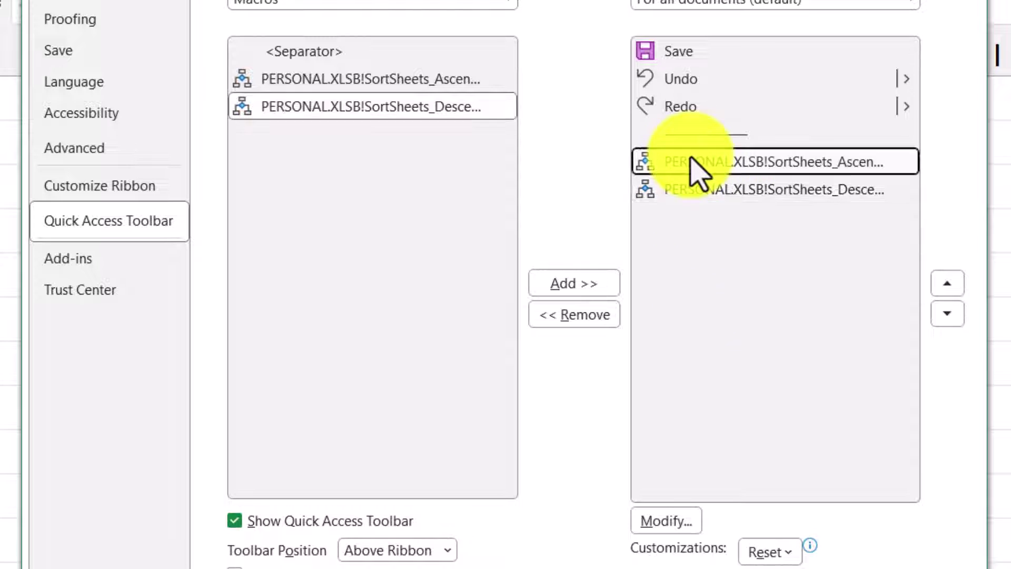
click(671, 522)
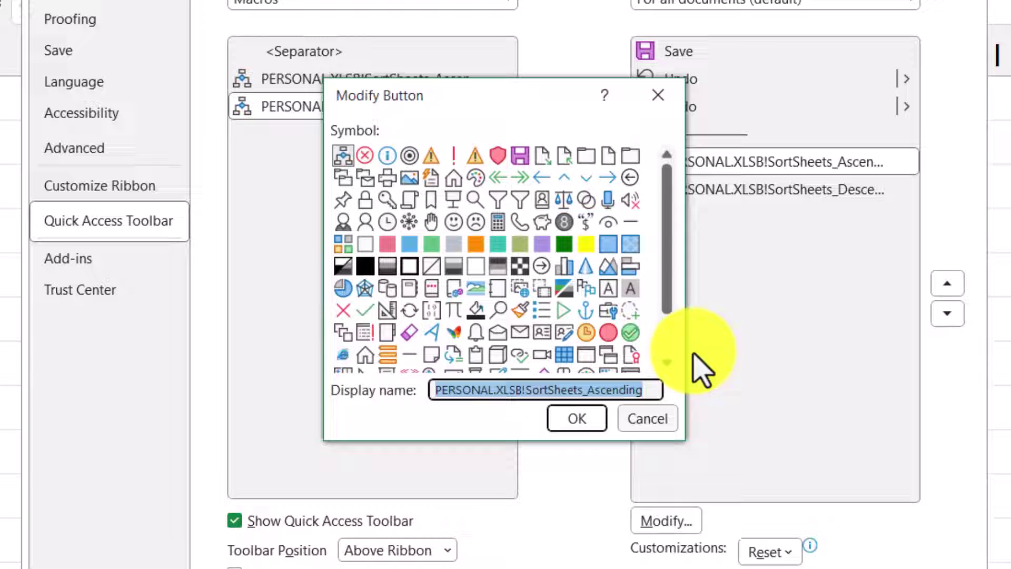
scroll(671, 226, down, 3)
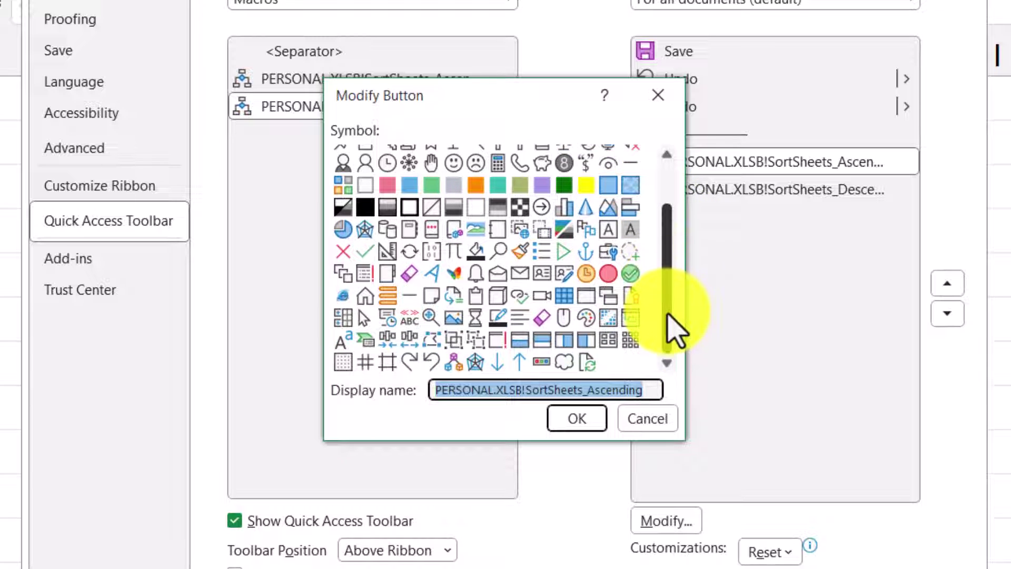
scroll(639, 169, up, 3)
scroll(668, 258, down, 1)
scroll(666, 269, down, 2)
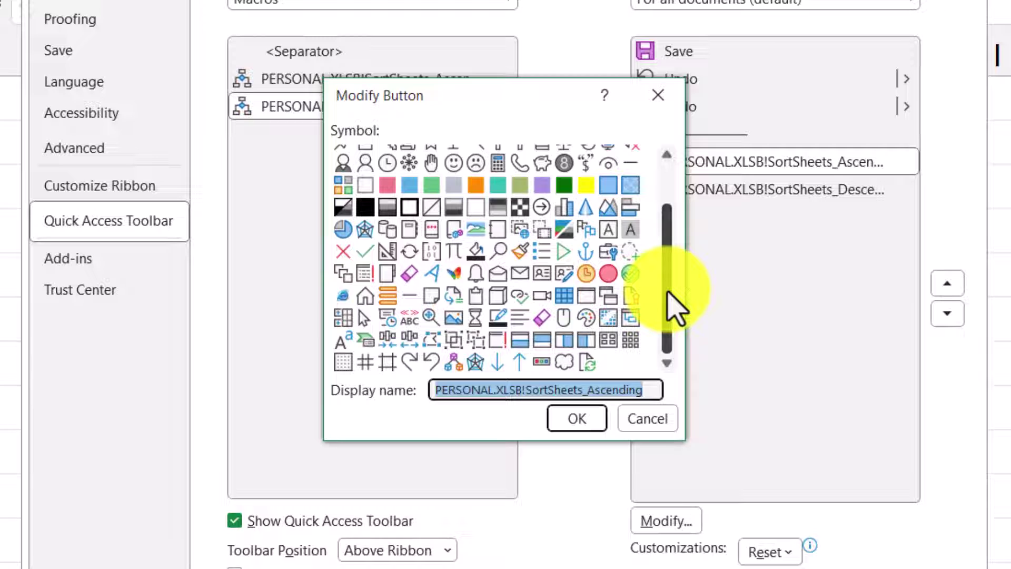
scroll(655, 267, up, 3)
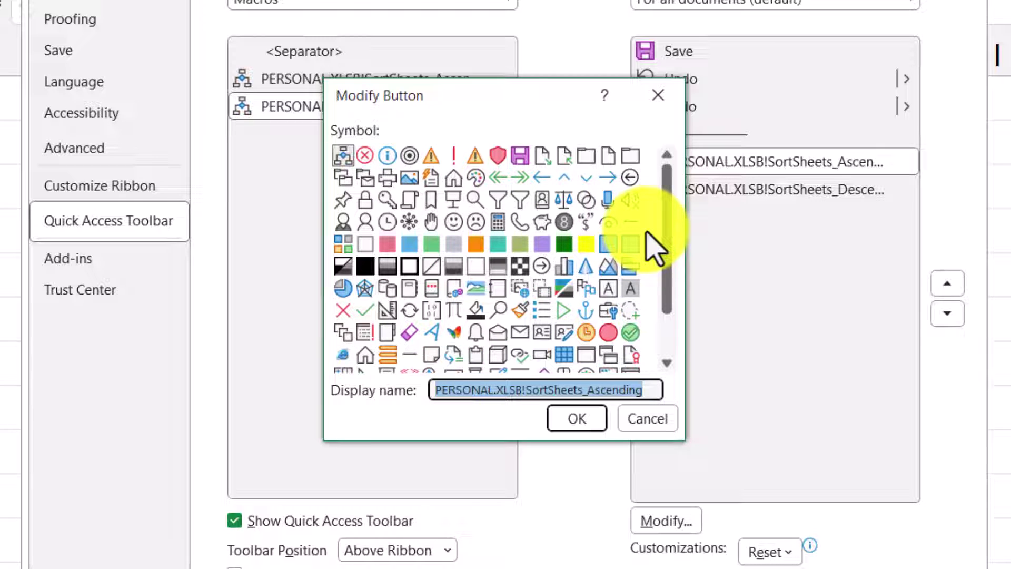
click(513, 179)
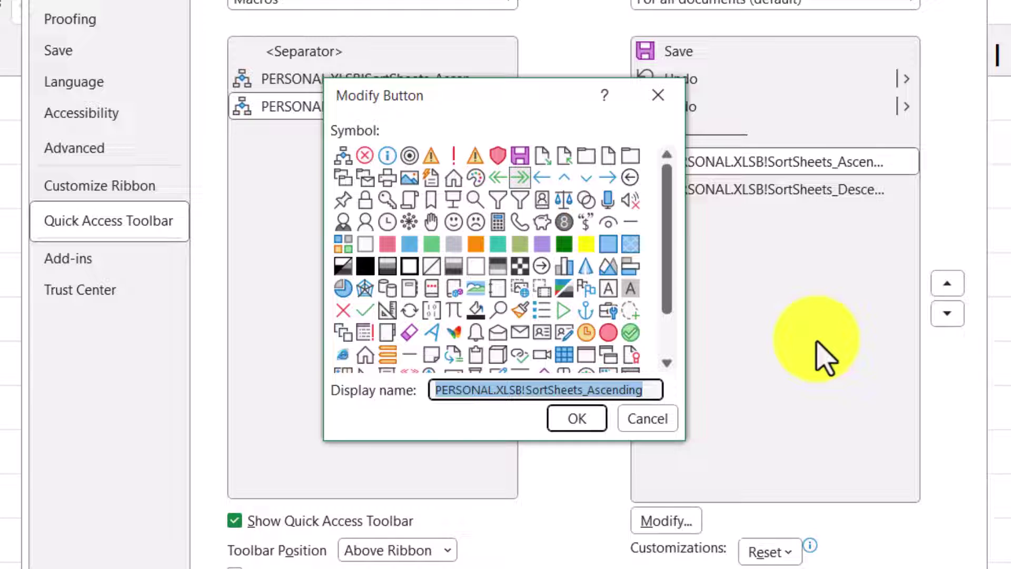
text(Click here to sort the sheet tabs )
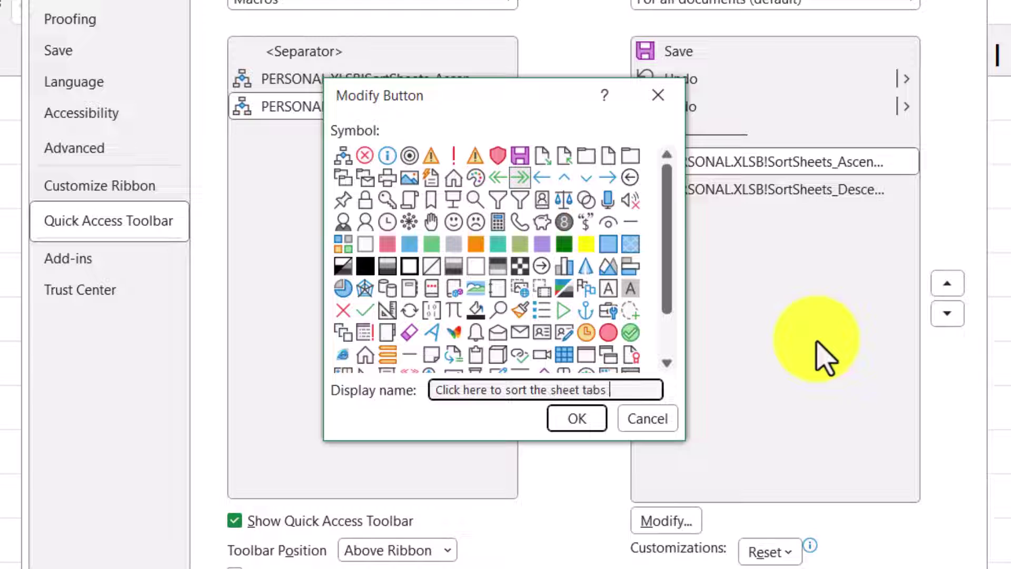
text(in ASCENDING order)
key(shift+Home)
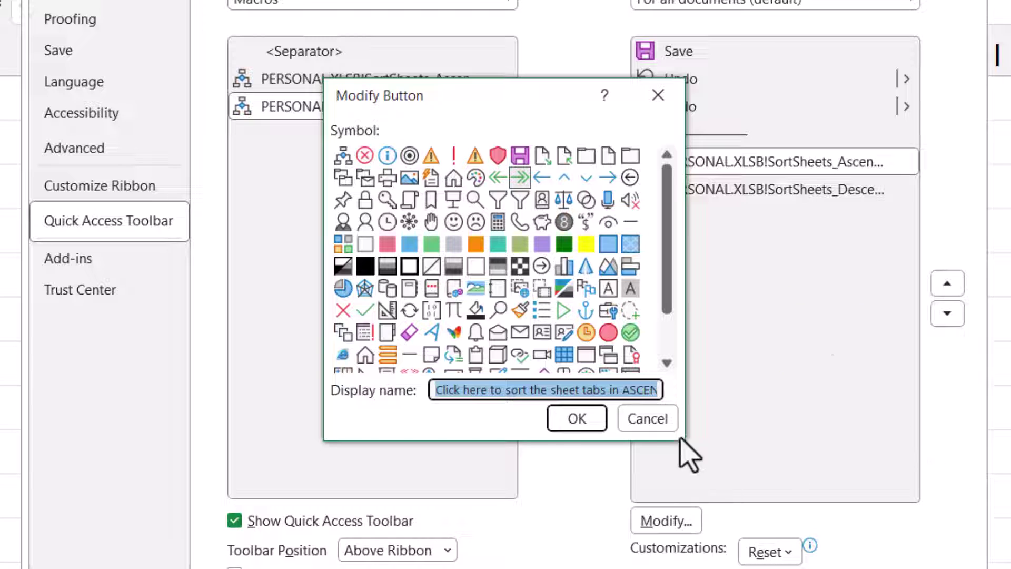
click(573, 420)
Step: Give the descending macro a green double left arrow and the DESCENDING-order display name
click(695, 190)
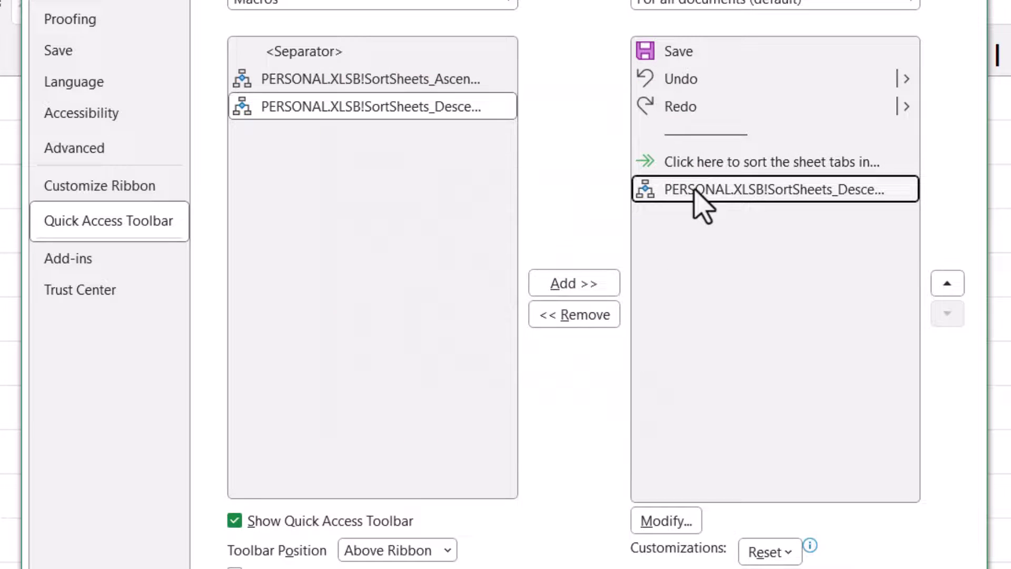
click(661, 525)
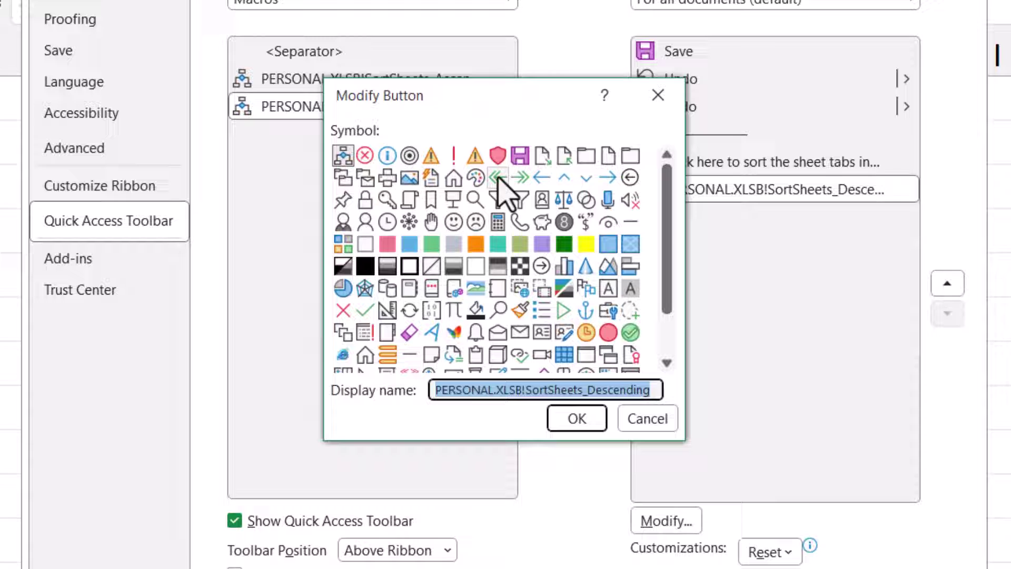
click(498, 179)
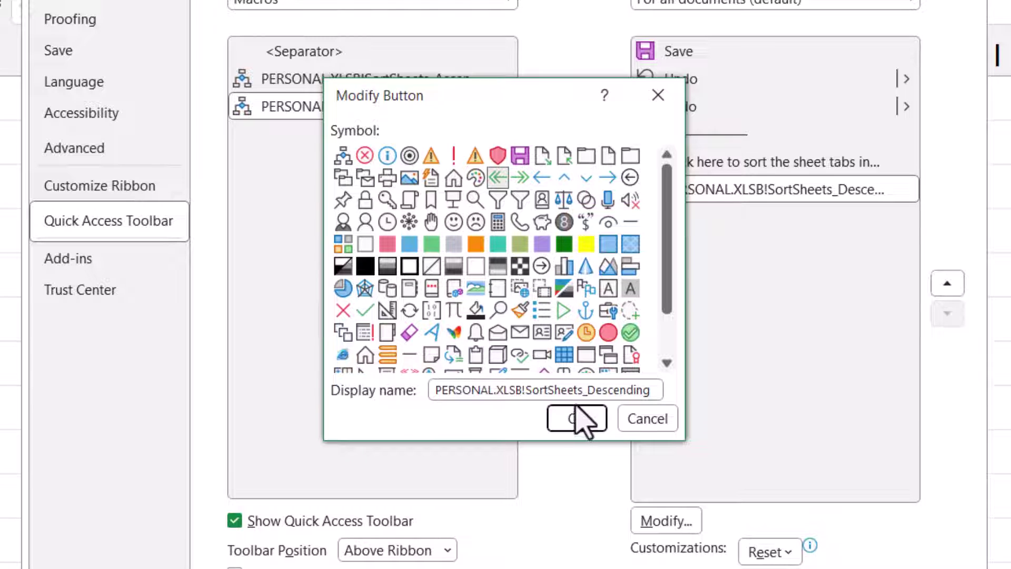
double_click(618, 396)
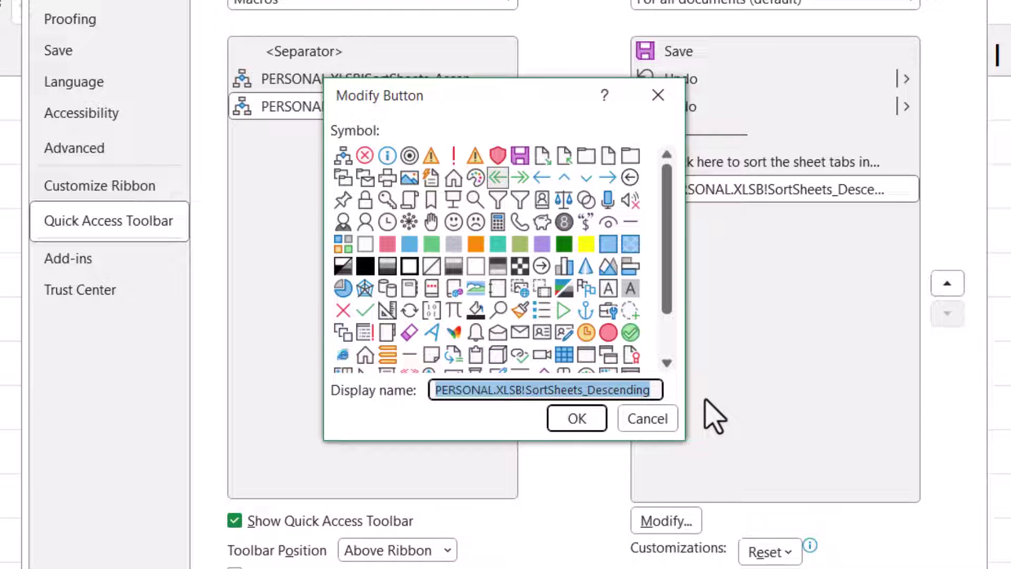
text(Click here to sort the sheet tabs in DESCENDING order)
click(594, 424)
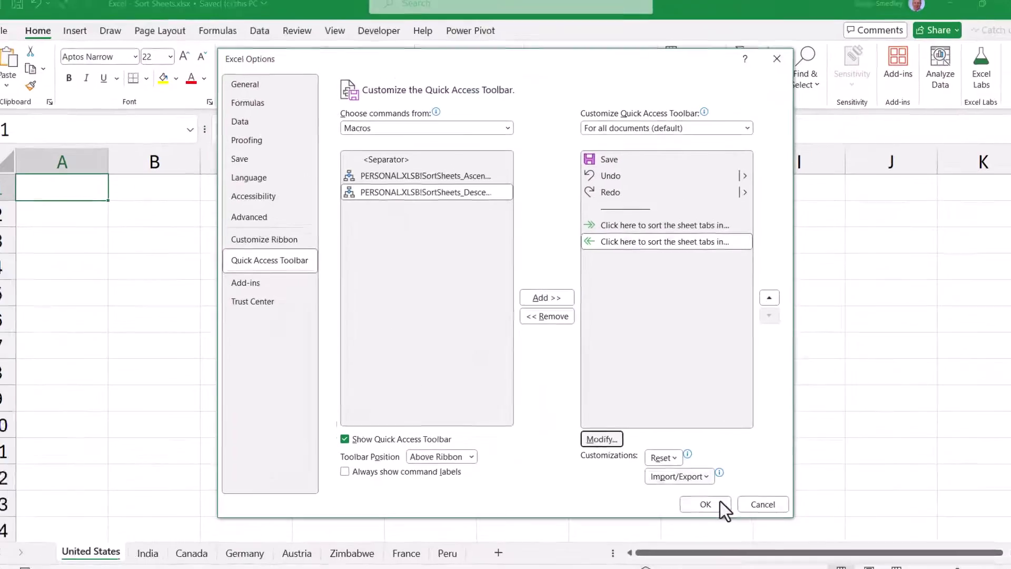
Step: Save the toolbar changes and test the sort buttons: ascending, descending, then ascending again
click(697, 497)
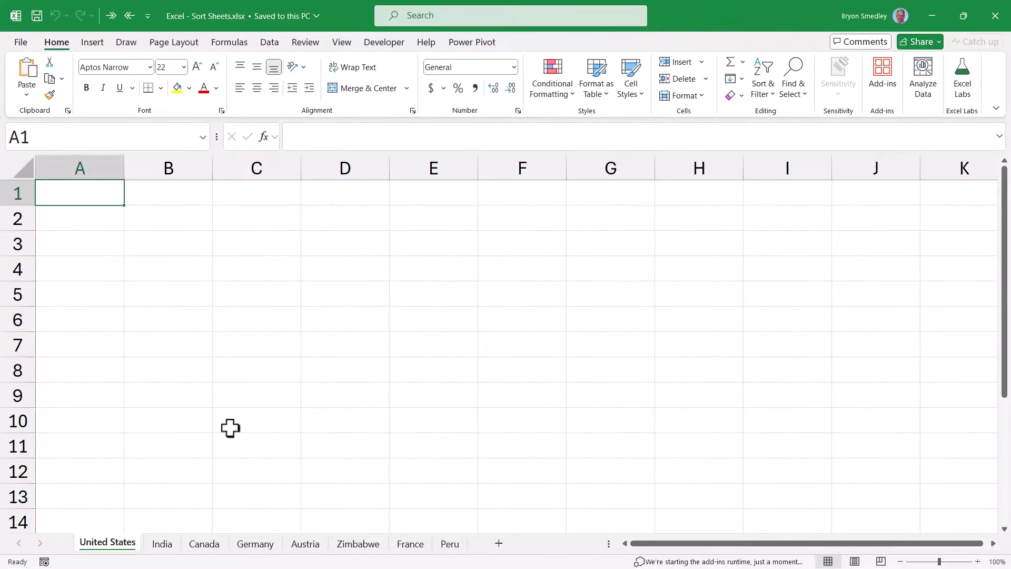
click(112, 15)
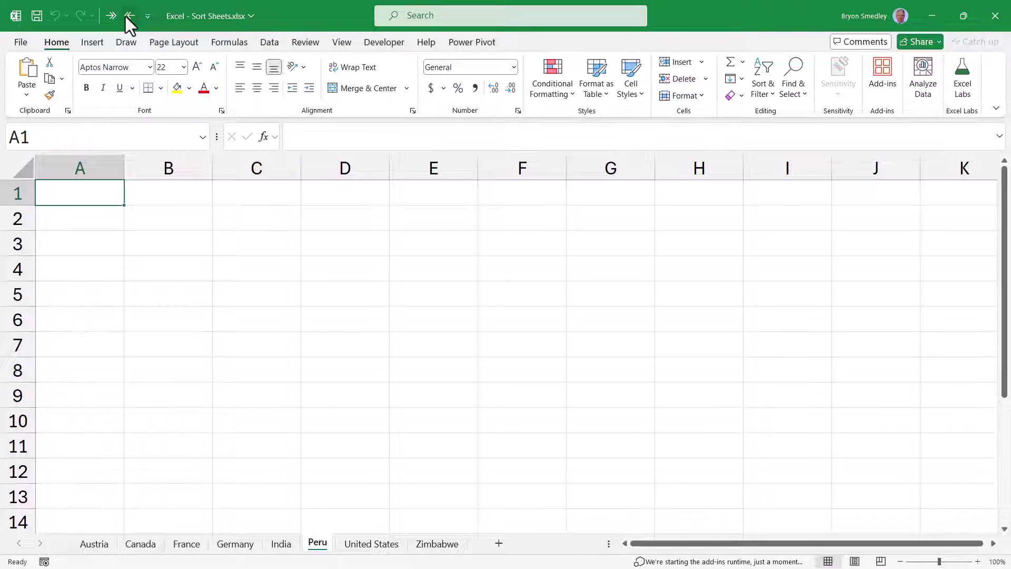
click(127, 16)
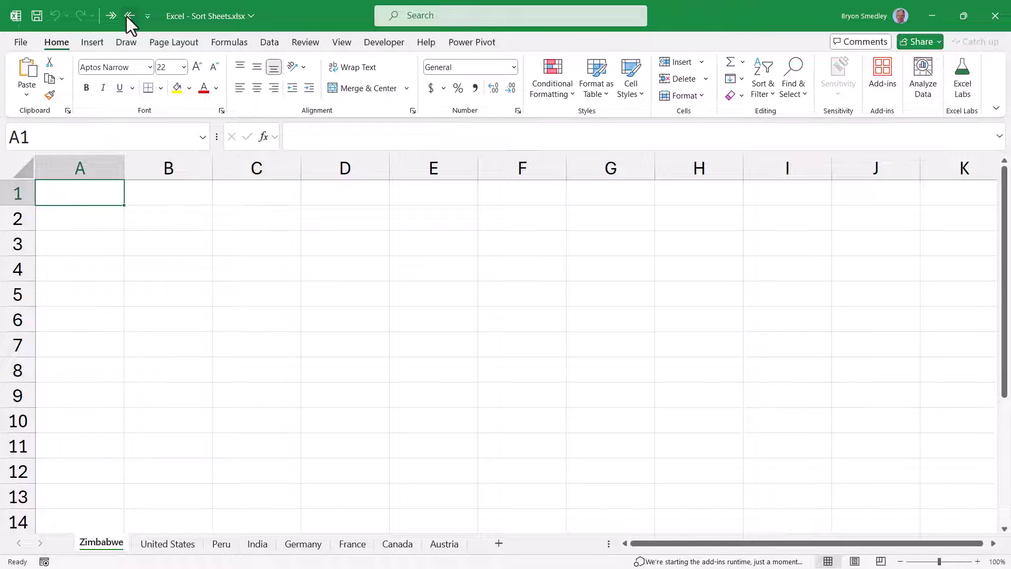
click(119, 18)
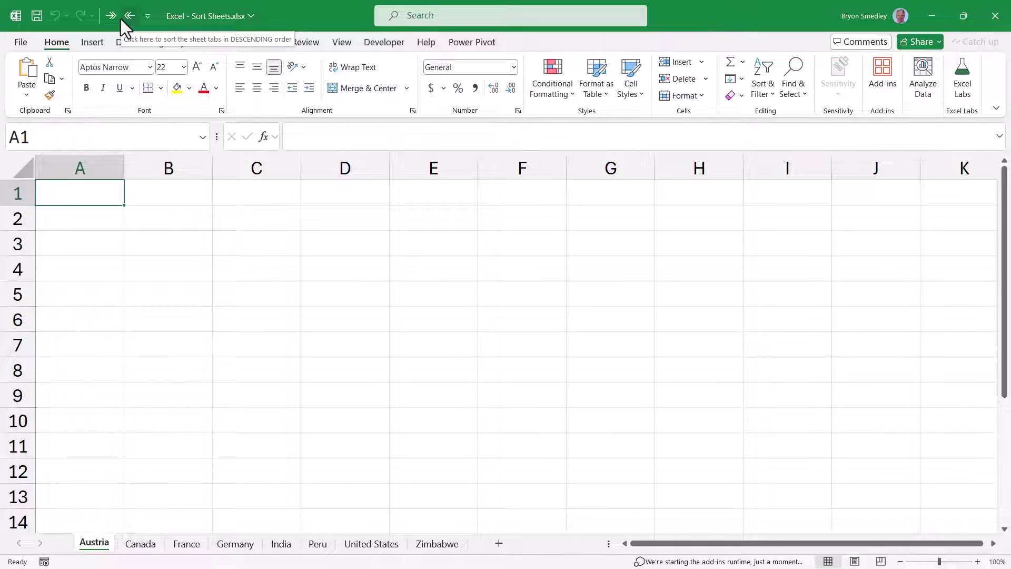
Step: Enter 'dgyjghj' in B3, then close Sort Sheets without saving
click(209, 241)
text(dgyjghj)
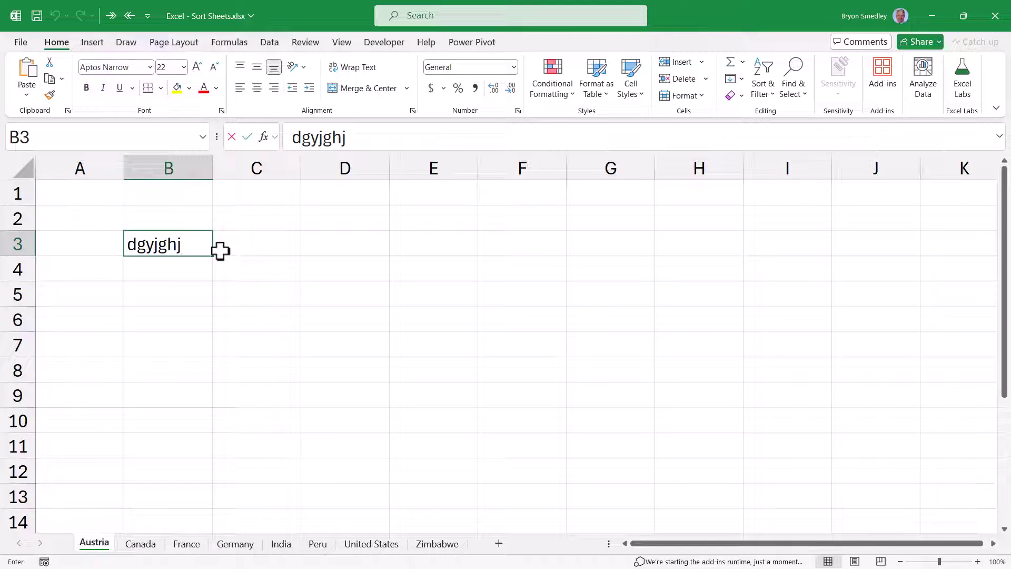
key(Return)
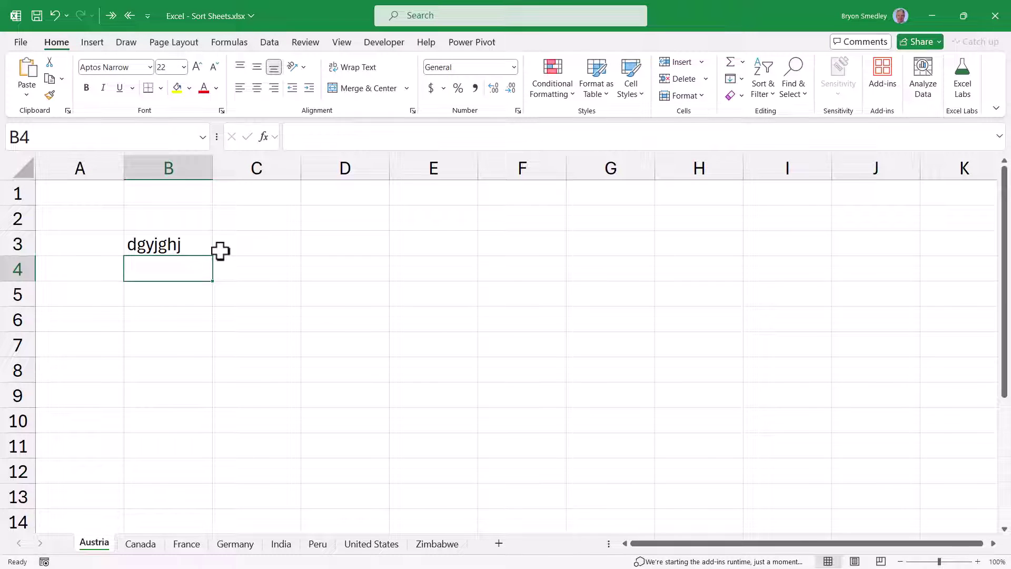
click(993, 21)
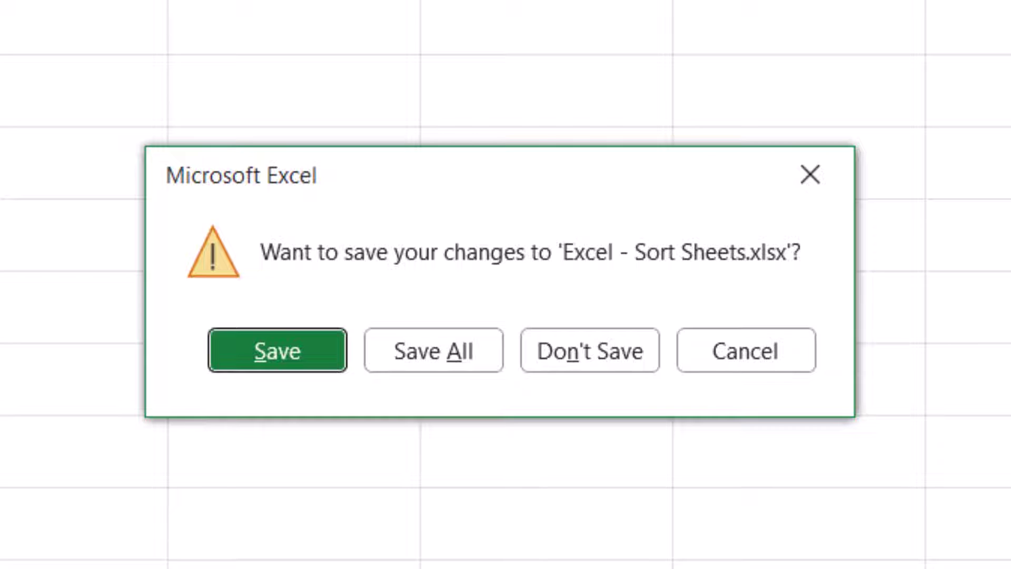
click(590, 351)
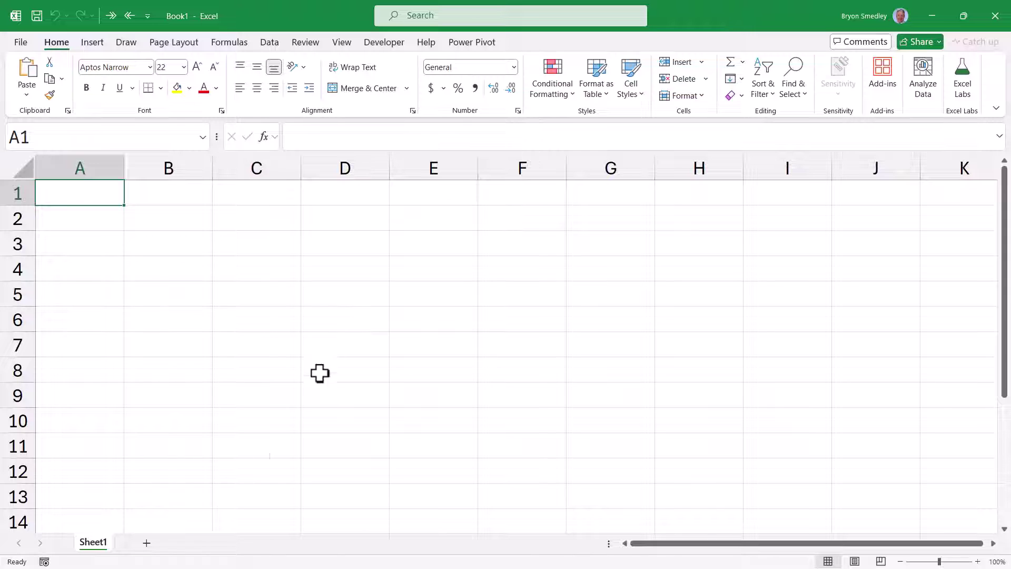
Step: Add three sheets to Book1 and rename the four tabs M, A, S and Z
click(146, 543)
click(236, 543)
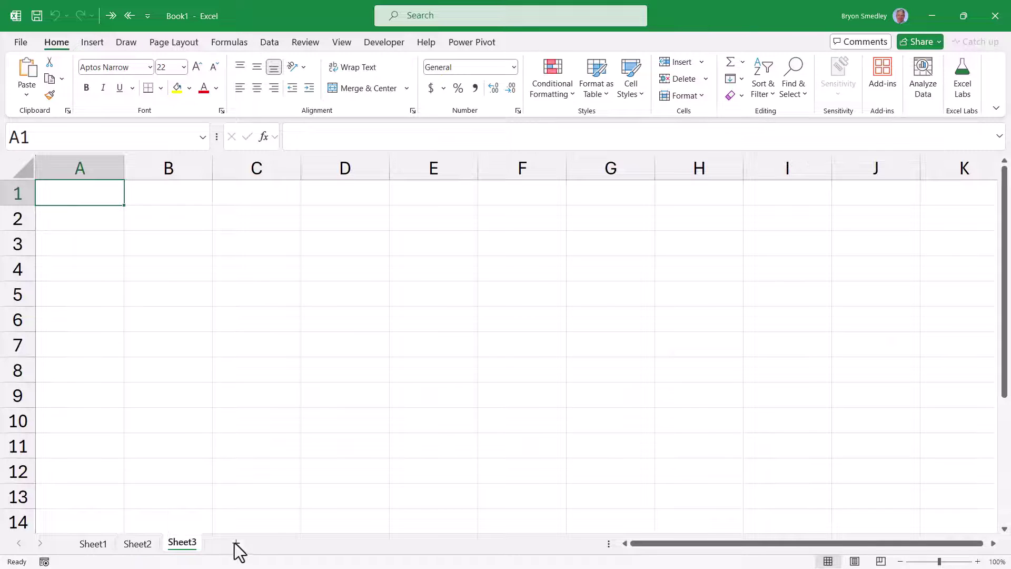
click(237, 546)
double_click(94, 543)
text(M)
double_click(118, 544)
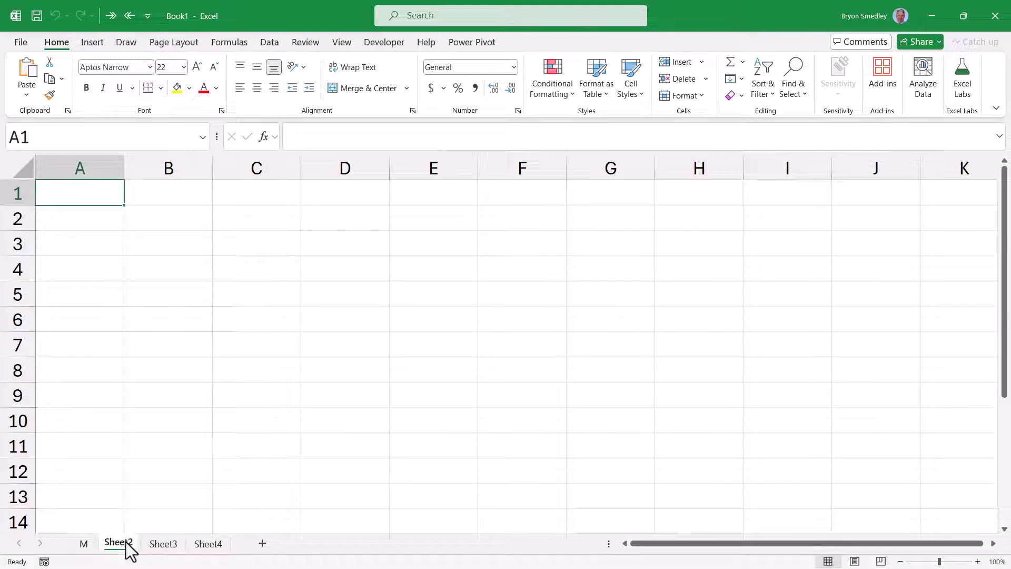
text(A)
double_click(141, 543)
text(S)
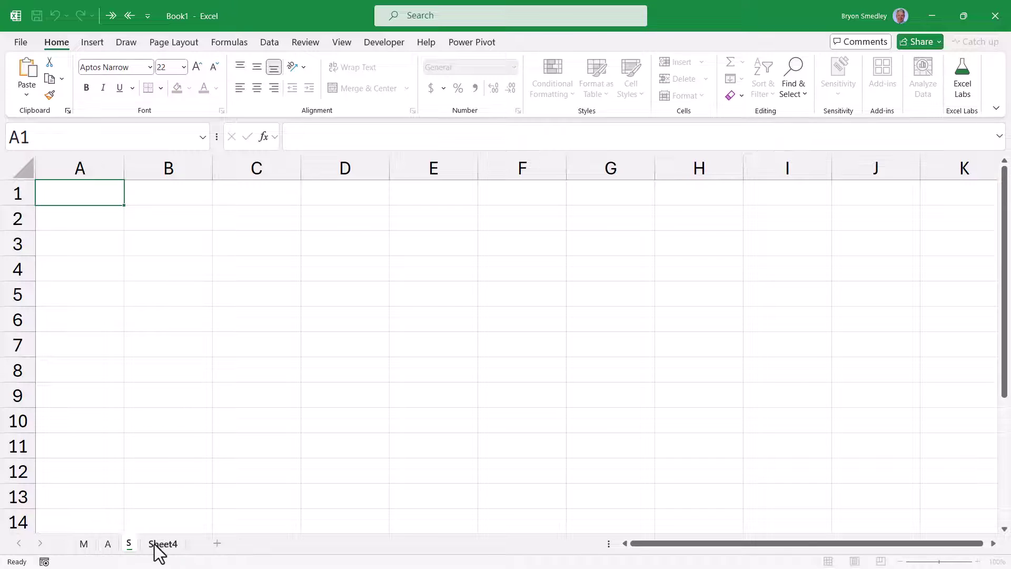
double_click(161, 544)
text(Z)
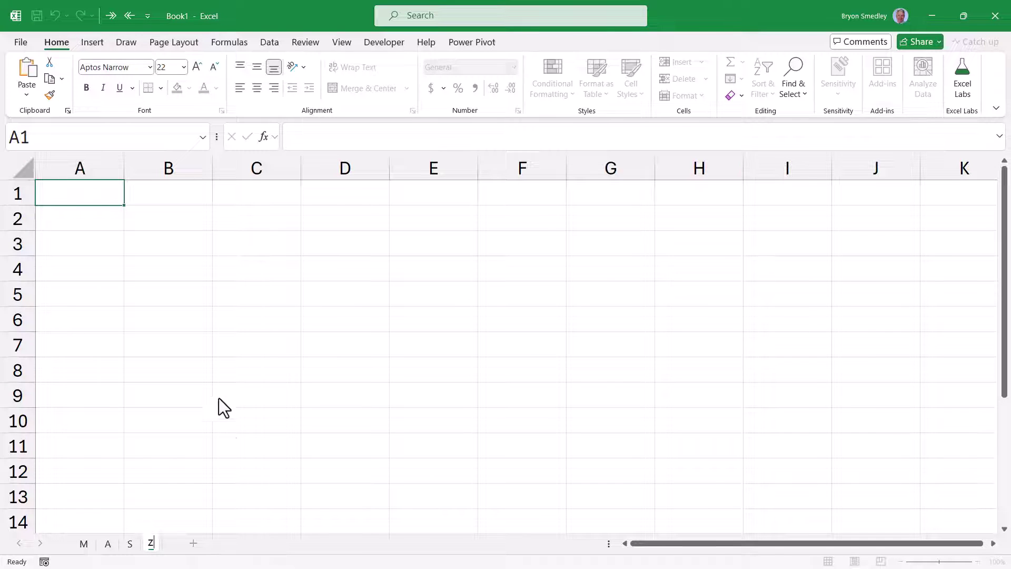
key(Return)
Step: Test the sort buttons ascending, descending, then ascending, leaving tabs A, M, S, Z
click(110, 16)
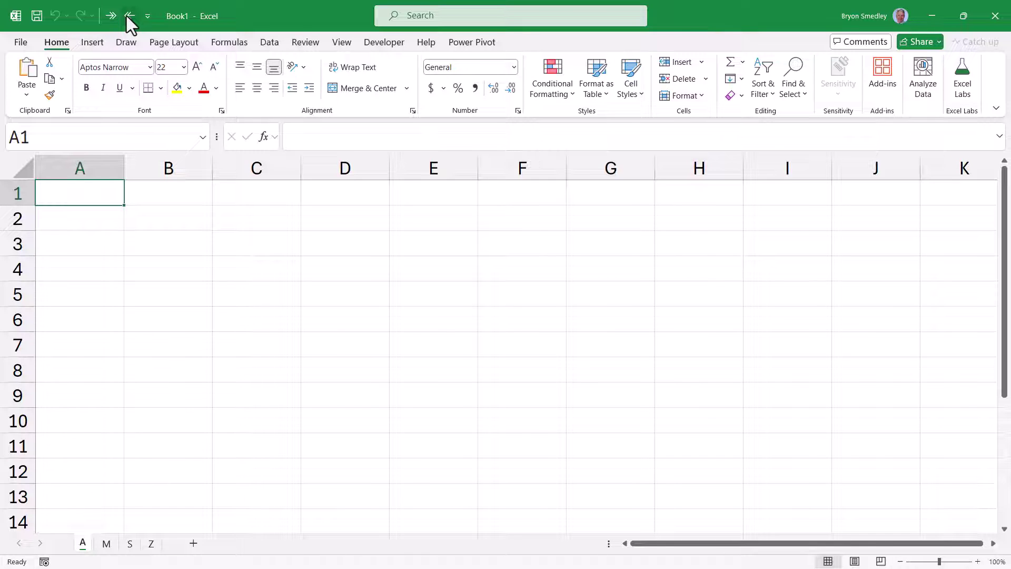
click(129, 16)
click(111, 16)
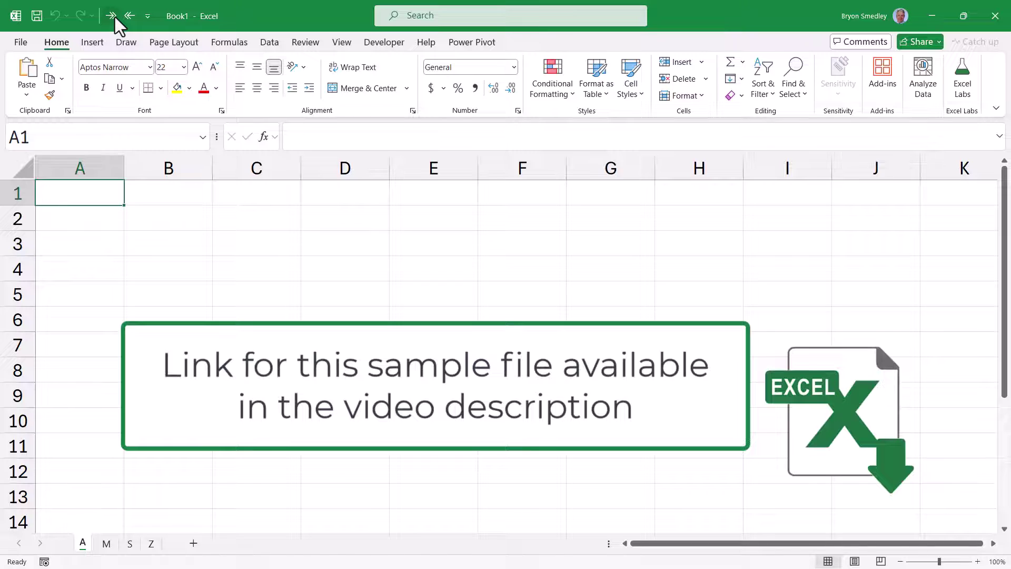